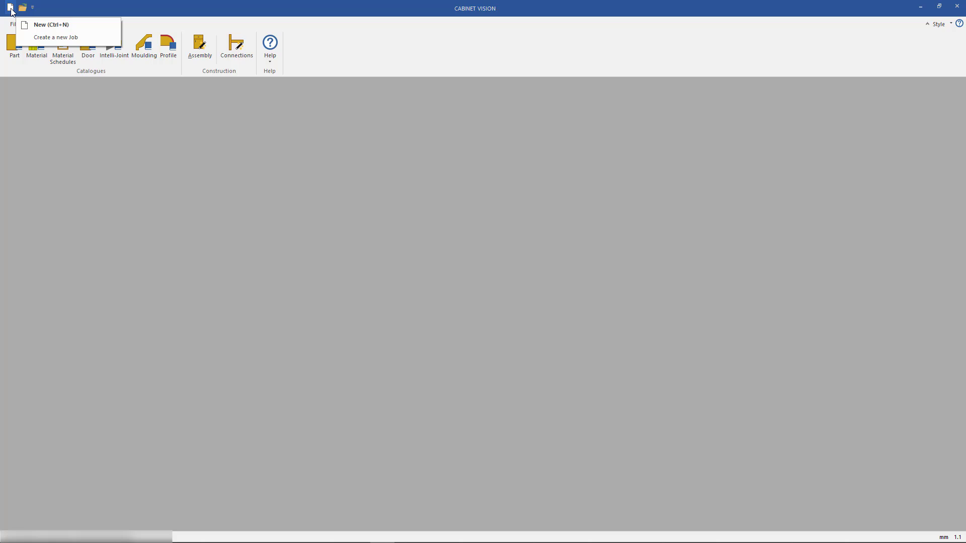
# Create a new job and accept the default job properties
pyautogui.click(16, 24)
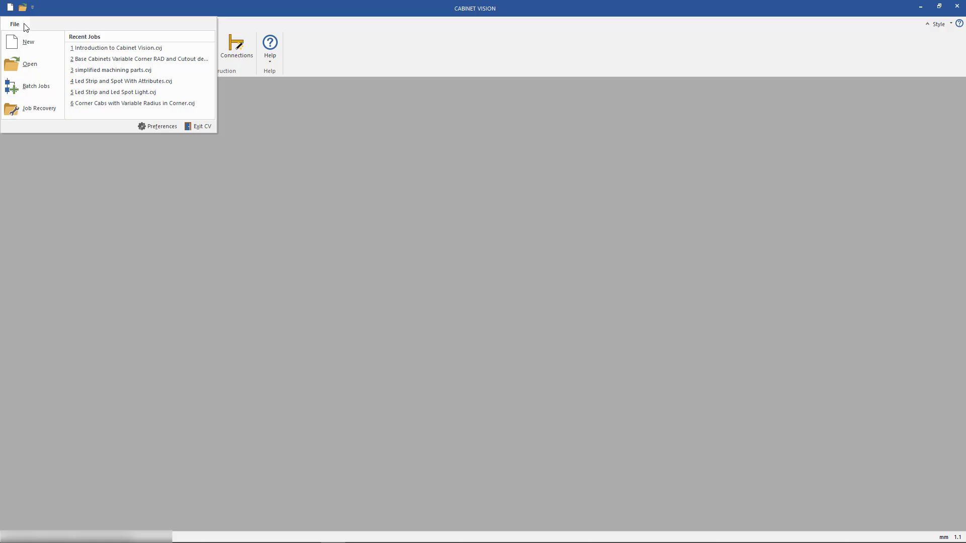
pyautogui.click(48, 40)
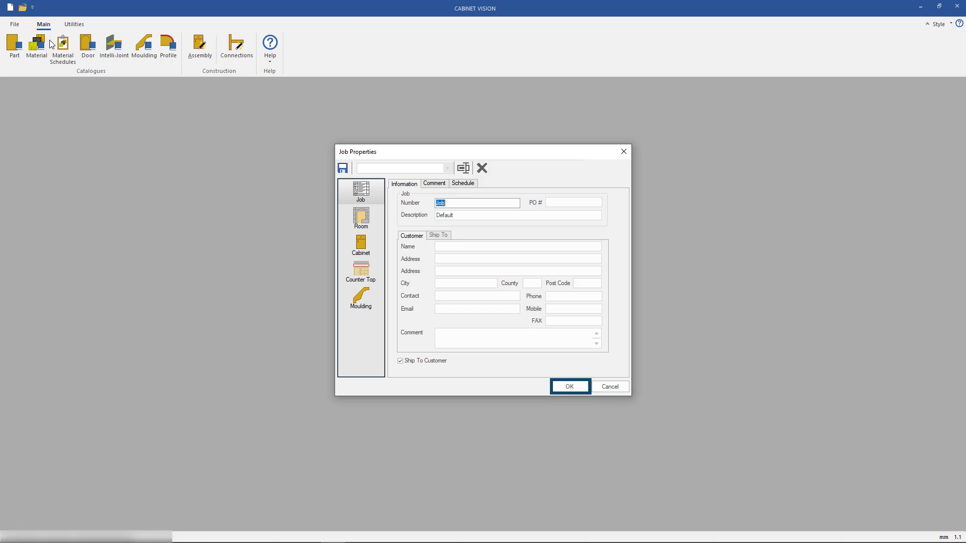
pyautogui.click(580, 388)
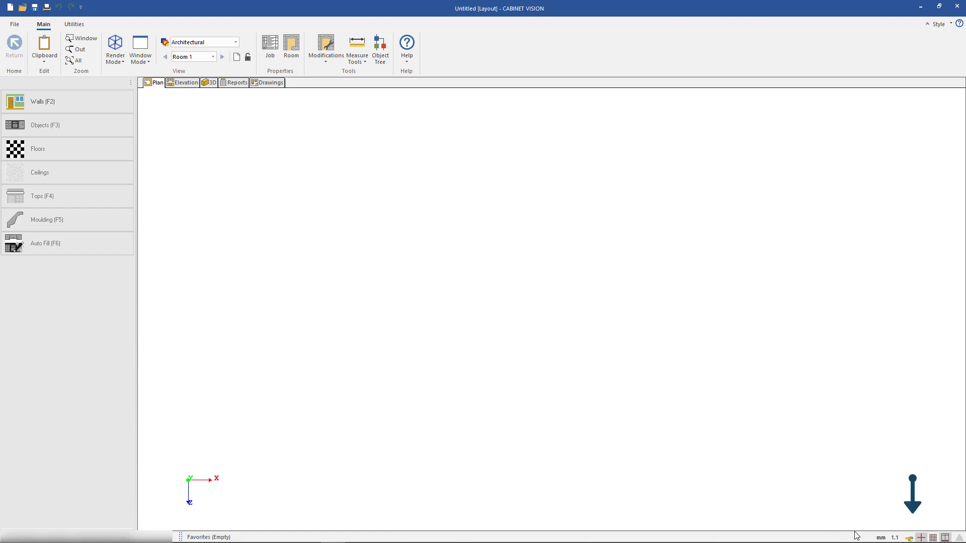
# Check the measurement unit and precision options, and preview the layout grid
pyautogui.click(878, 538)
pyautogui.click(878, 538)
pyautogui.click(895, 538)
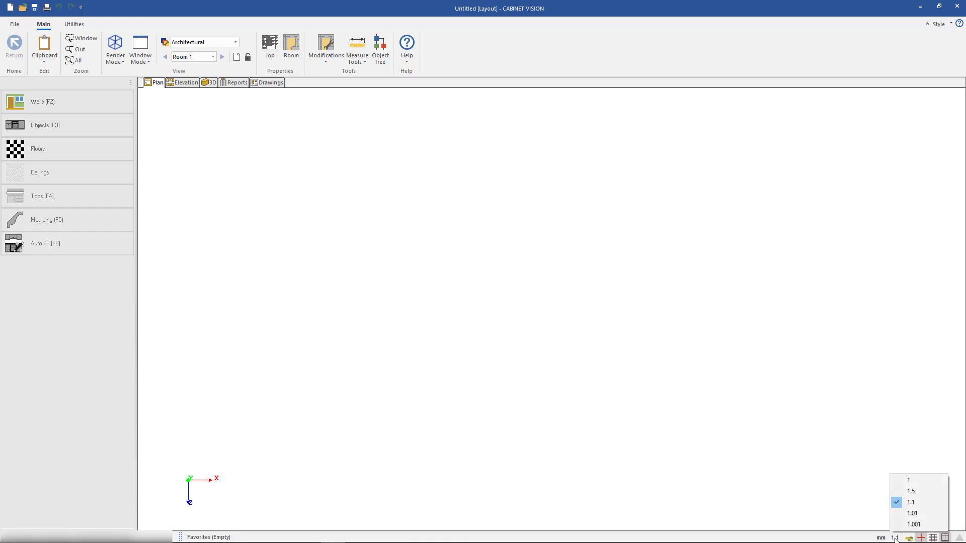
pyautogui.click(931, 539)
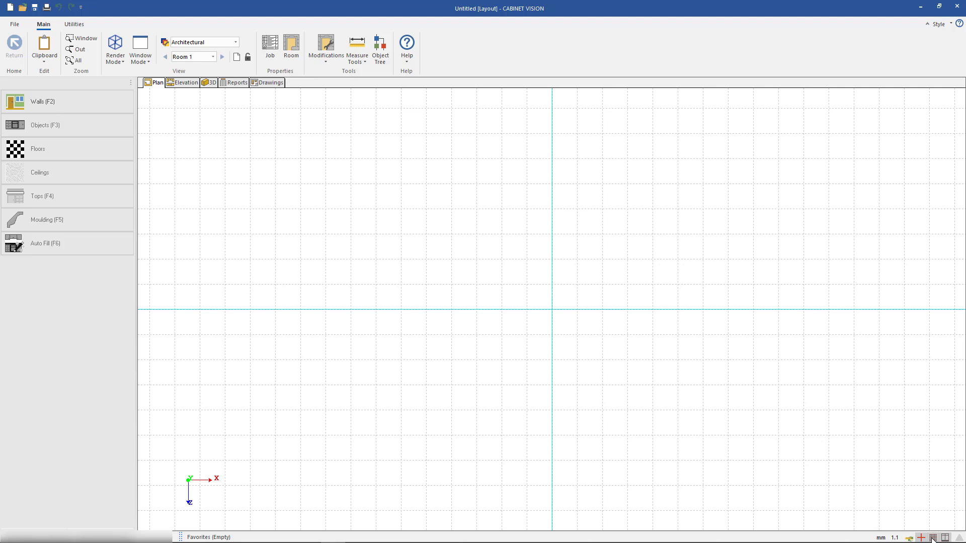
pyautogui.click(931, 538)
pyautogui.click(932, 538)
pyautogui.click(932, 539)
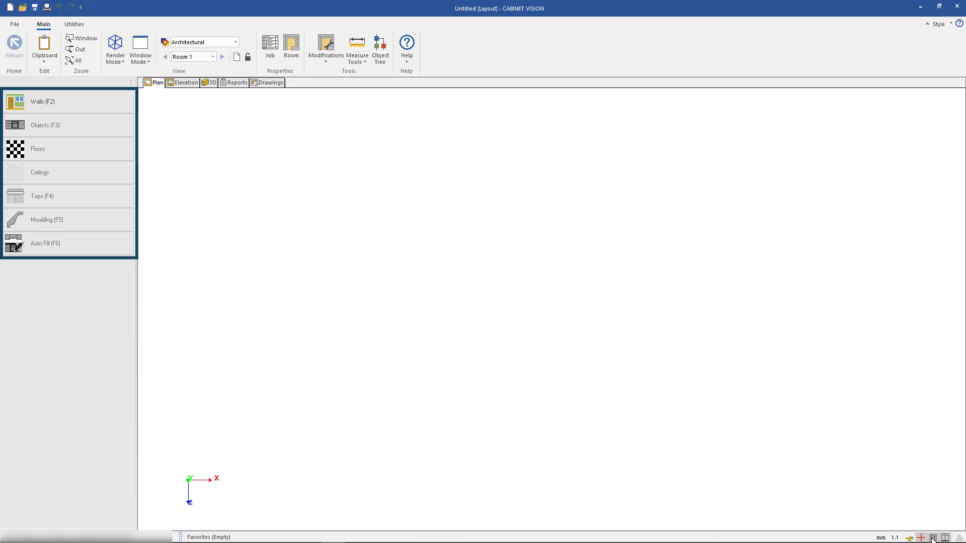
# Draw the room's upper wall 4000 mm long with Chained Line and continue it with a 3000 mm wall down the right side
pyautogui.click(111, 106)
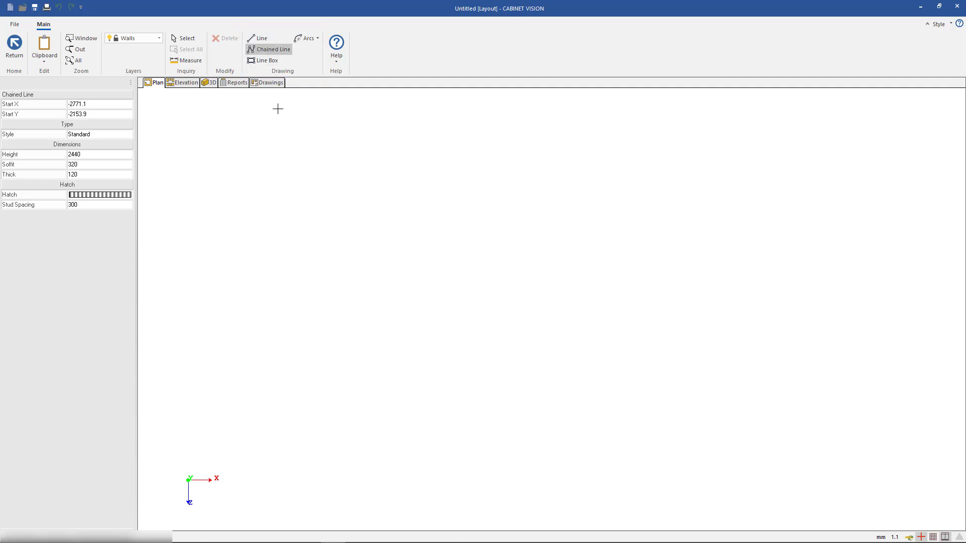
pyautogui.click(290, 159)
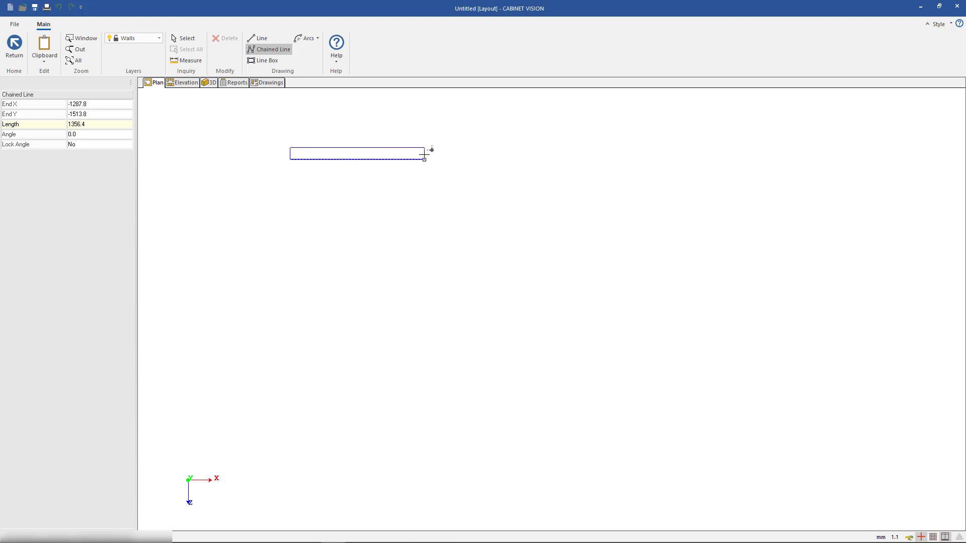
pyautogui.write('4000')
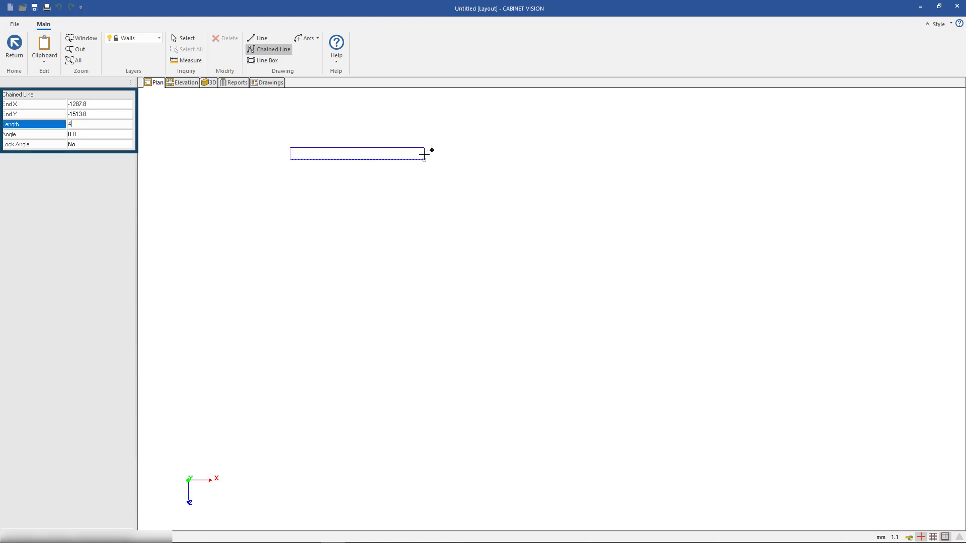
pyautogui.press('Return')
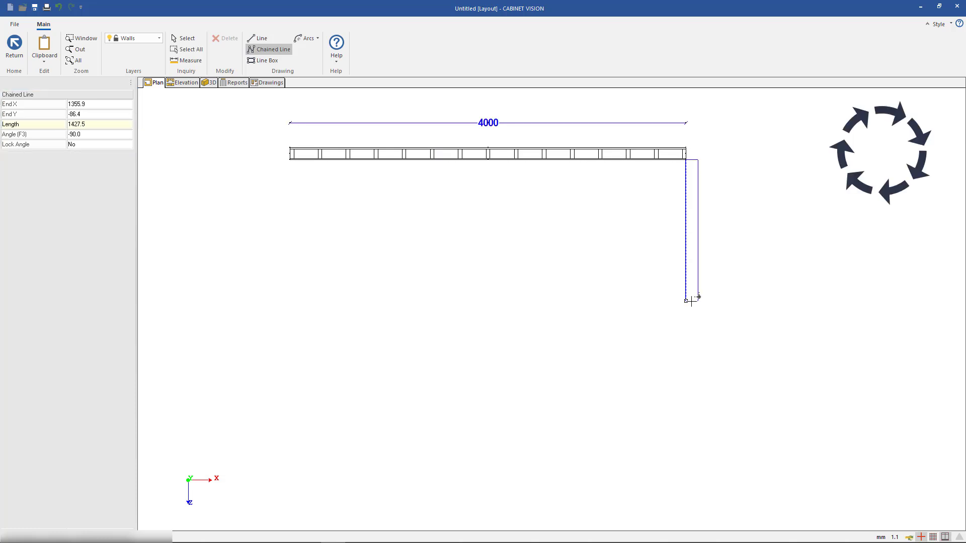
pyautogui.write('3000')
pyautogui.press('Return')
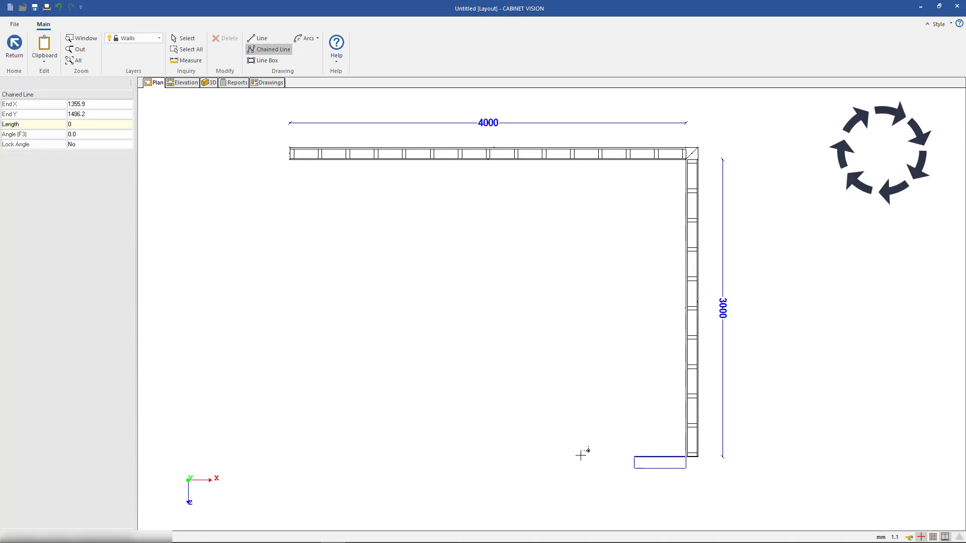
# Close the rectangular room with a 4000 mm lower wall and a 3000 mm left wall, and finish wall drawing
pyautogui.write('4000')
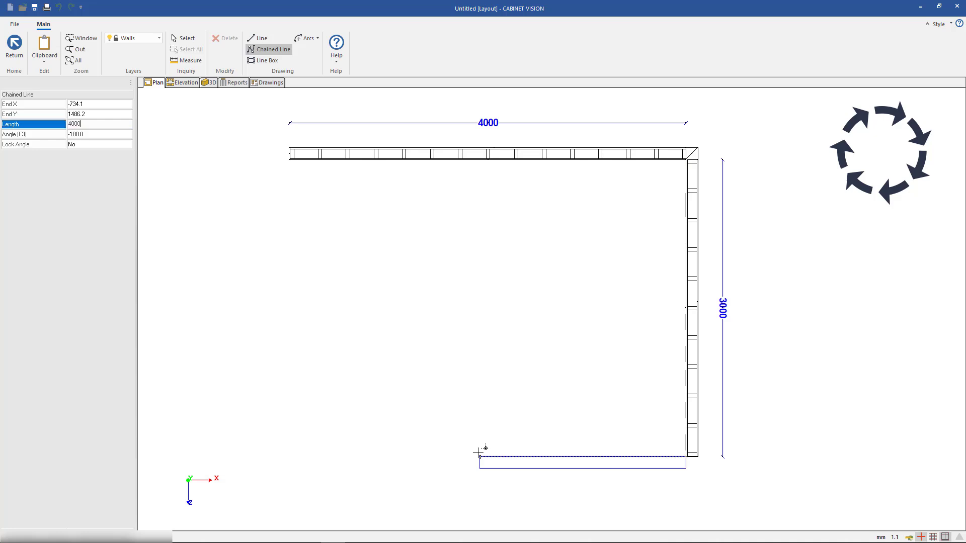
pyautogui.press('Return')
pyautogui.write('40')
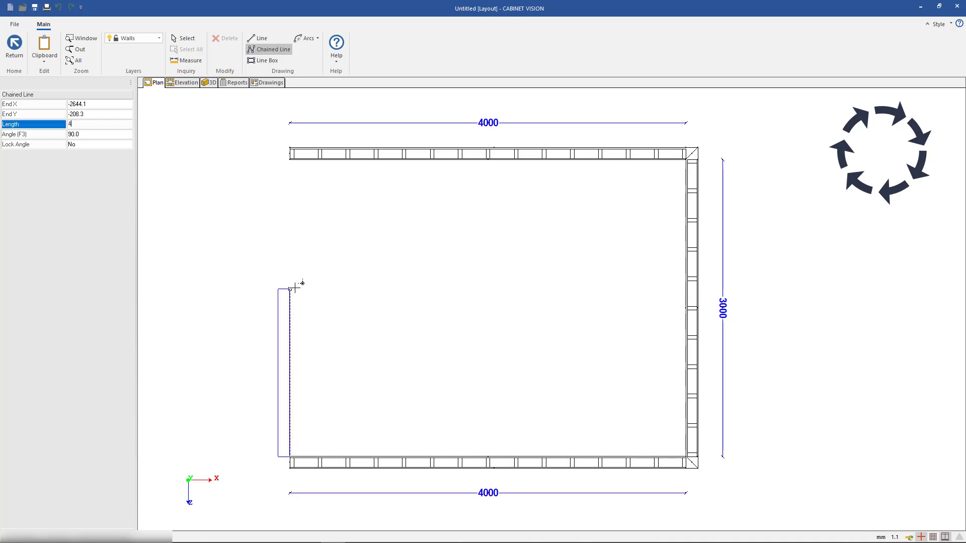
pyautogui.press('BackSpace')
pyautogui.press('BackSpace')
pyautogui.write('300')
pyautogui.write('0')
pyautogui.press('Return')
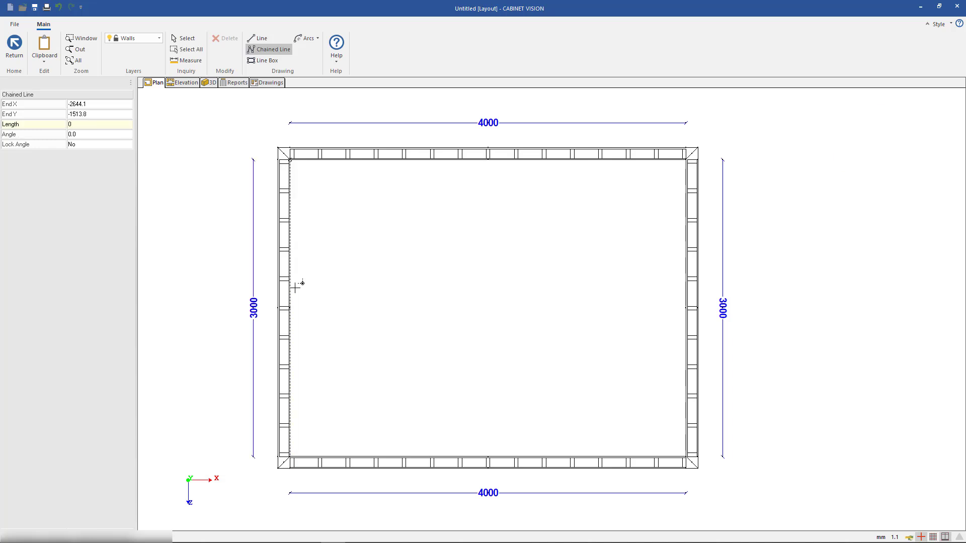
pyautogui.press('Escape')
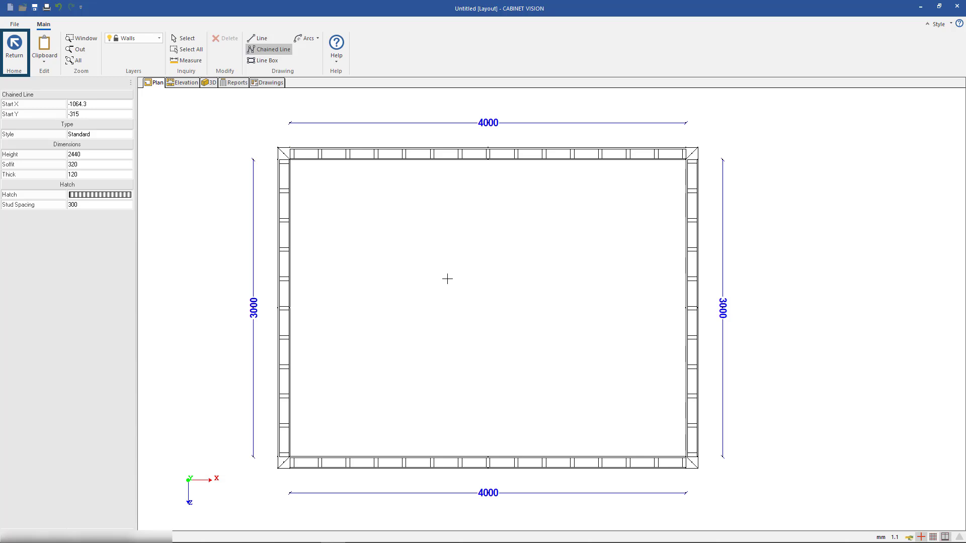
pyautogui.click(18, 55)
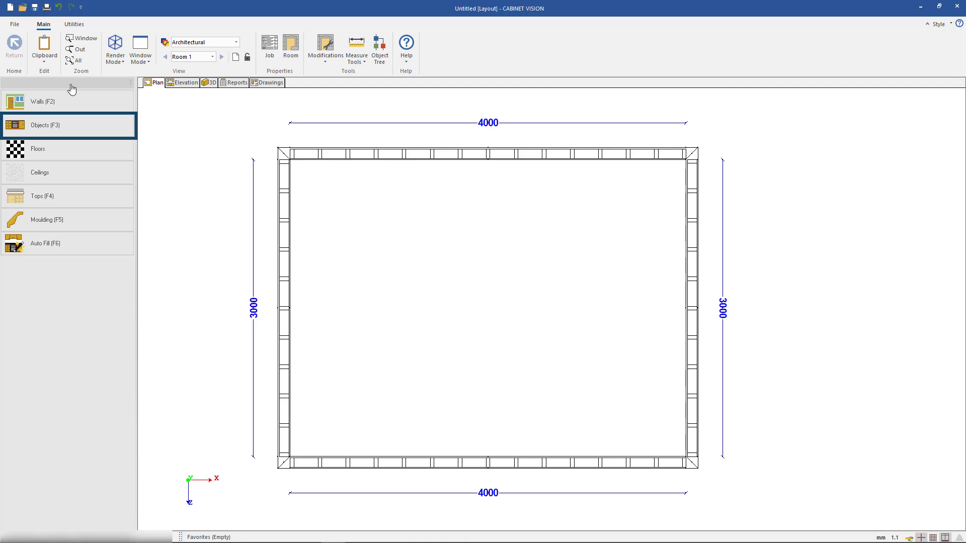
# Place a Standard Door from the Furnishing EMEA catalogue in the room's left wall, about 400 mm from the lower corner
pyautogui.click(92, 126)
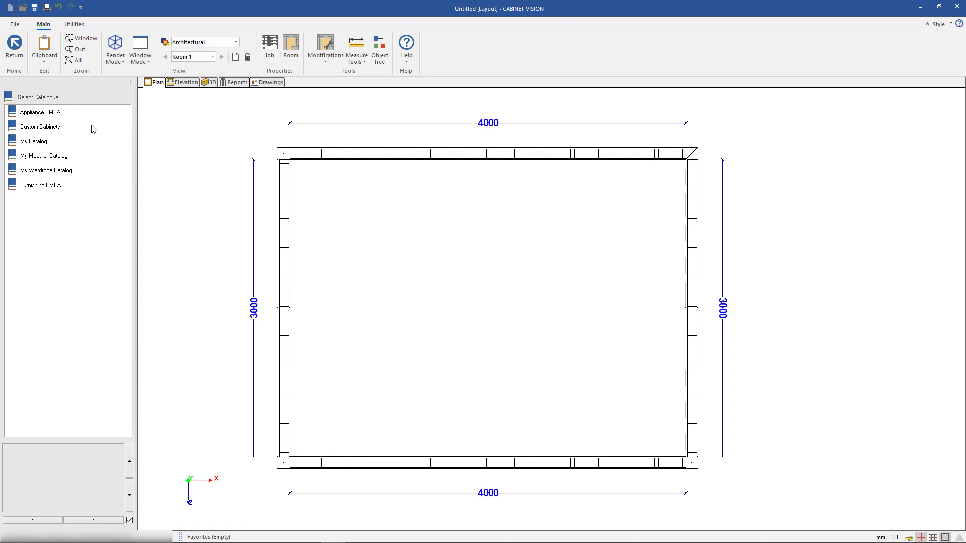
pyautogui.click(67, 189)
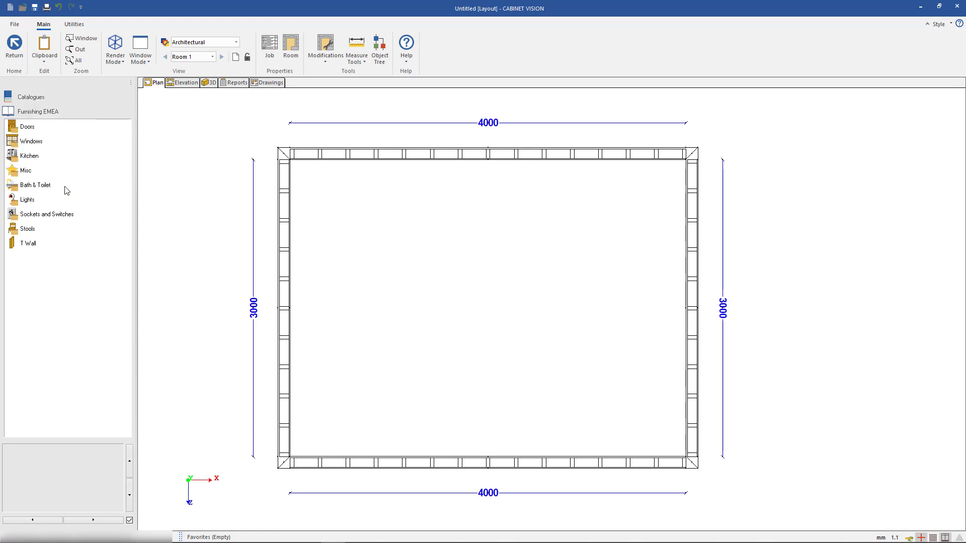
pyautogui.click(28, 129)
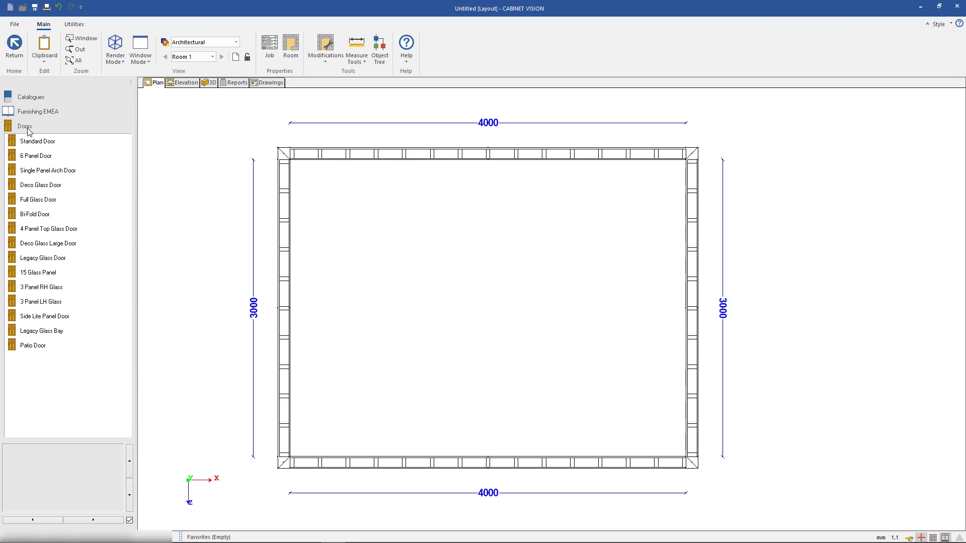
pyautogui.click(42, 145)
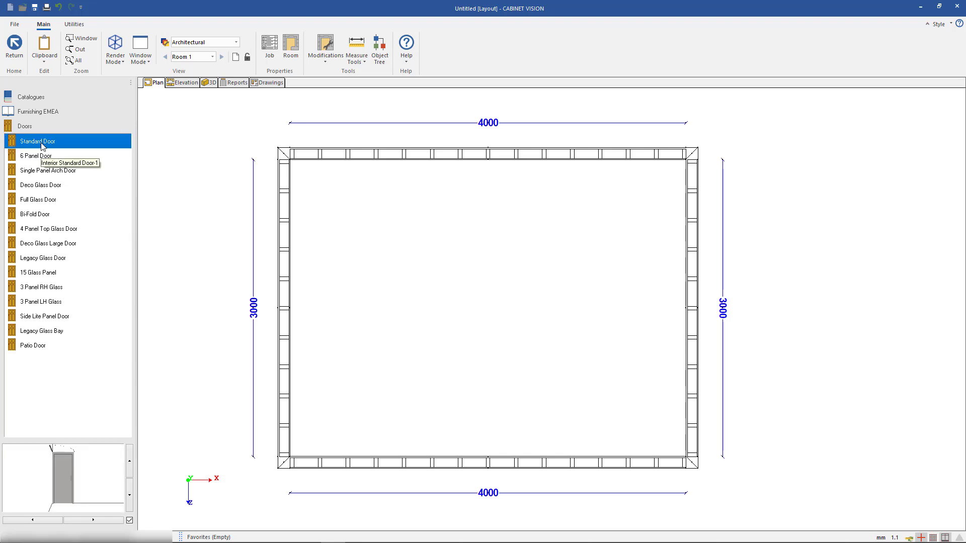
pyautogui.click(350, 322)
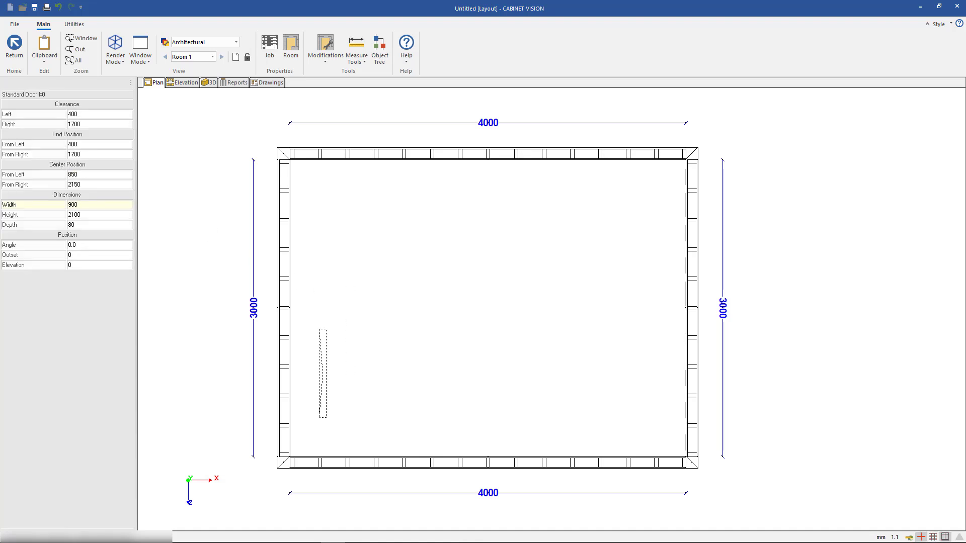
pyautogui.click(323, 373)
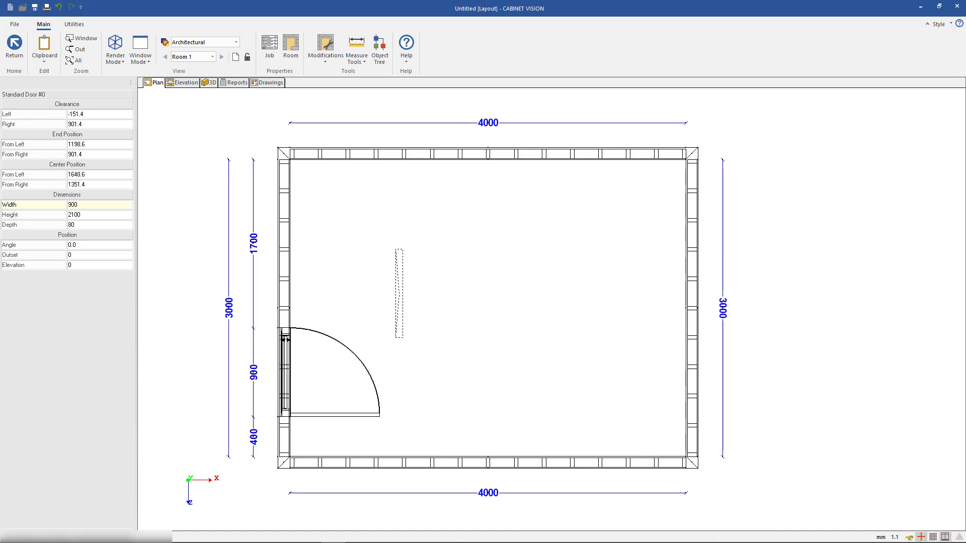
pyautogui.press('Escape')
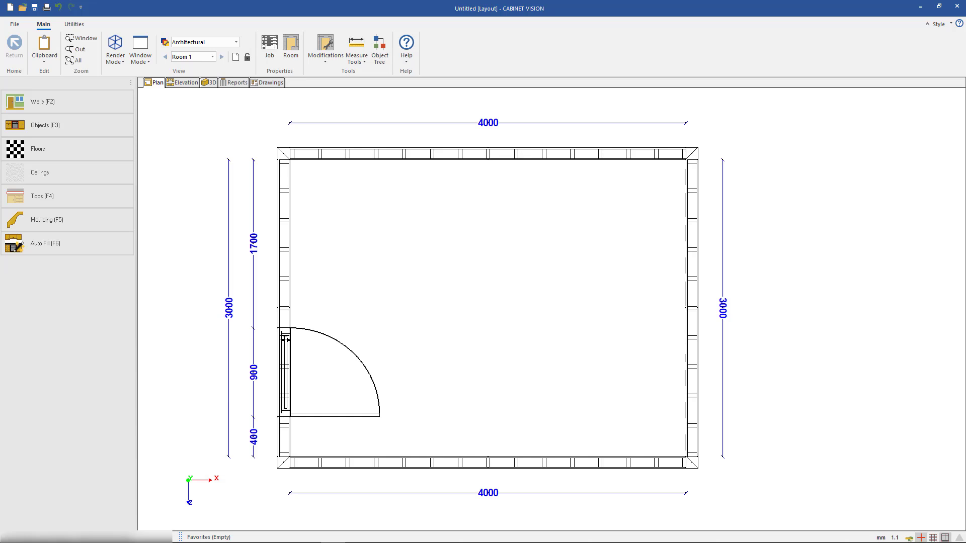
# Place a Sash Window from the Furnishing EMEA catalogue in the room's lower wall, about 1150 mm from the left corner
pyautogui.click(84, 135)
pyautogui.click(69, 112)
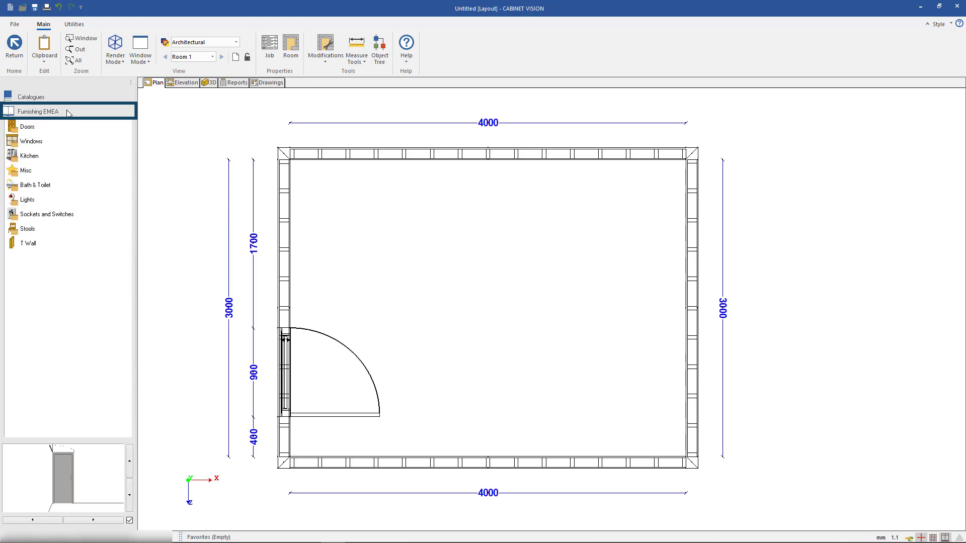
pyautogui.click(45, 142)
pyautogui.click(43, 145)
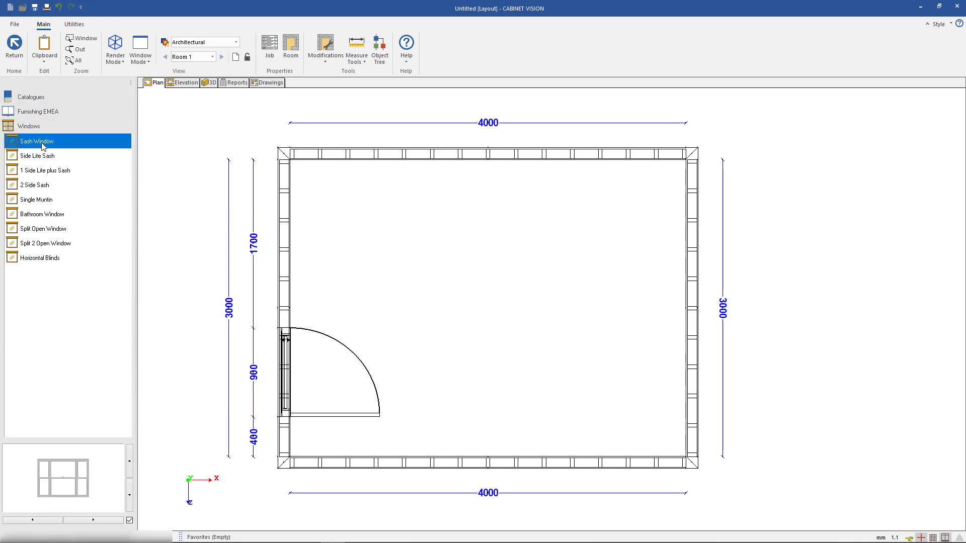
pyautogui.moveTo(45, 142); pyautogui.dragTo(507, 382)
pyautogui.moveTo(342, 393); pyautogui.dragTo(482, 432)
pyautogui.click(482, 432)
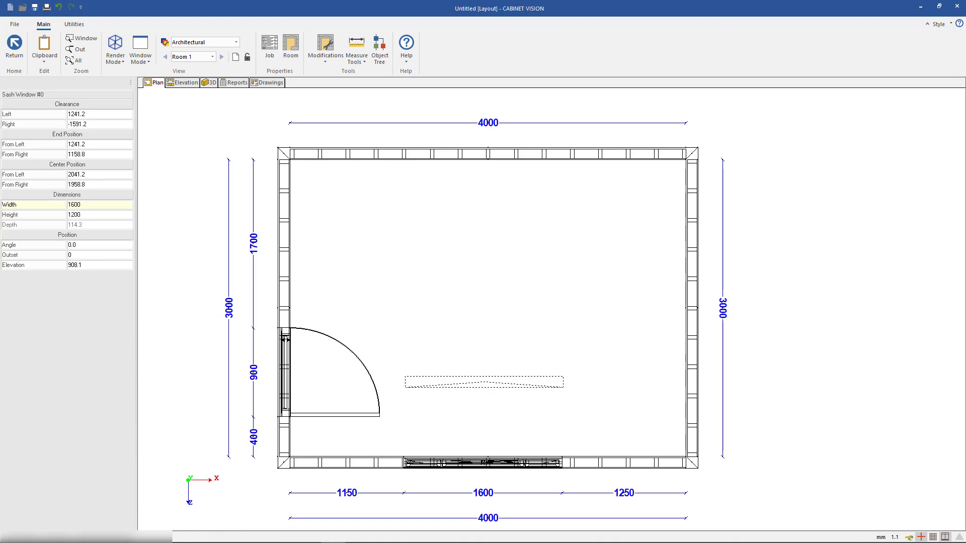
pyautogui.press('Escape')
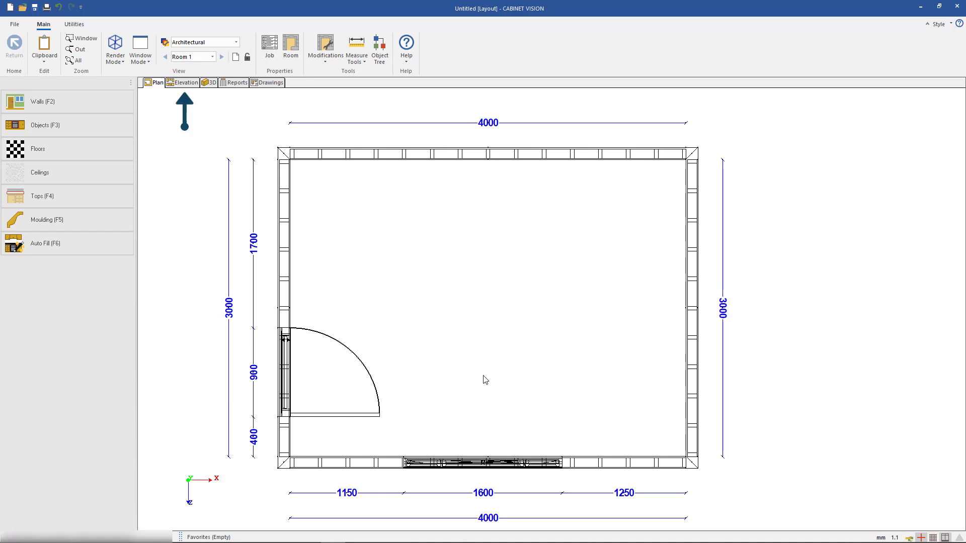
# In the Wall 3 front elevation, set the sash window's centre position to 2000 mm from the left
pyautogui.click(192, 85)
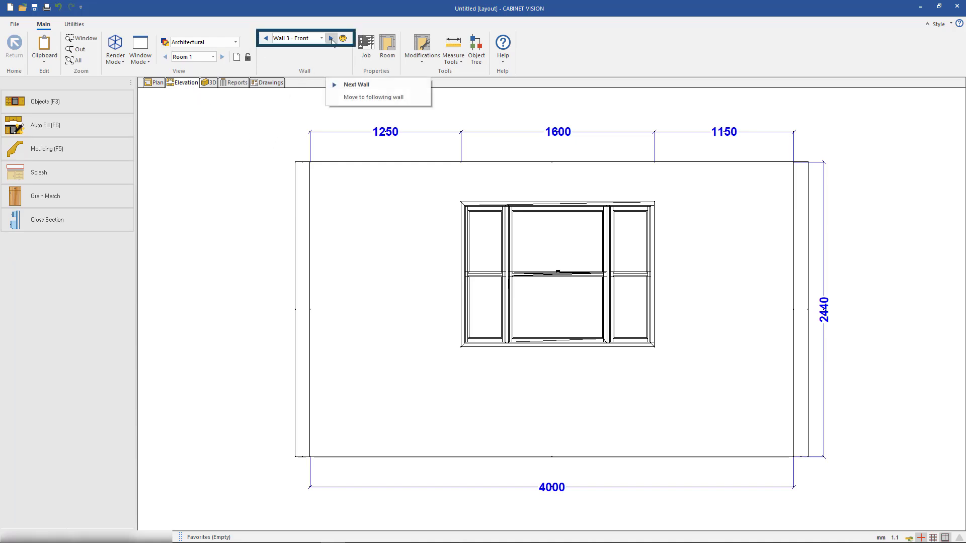
pyautogui.click(265, 39)
pyautogui.click(265, 38)
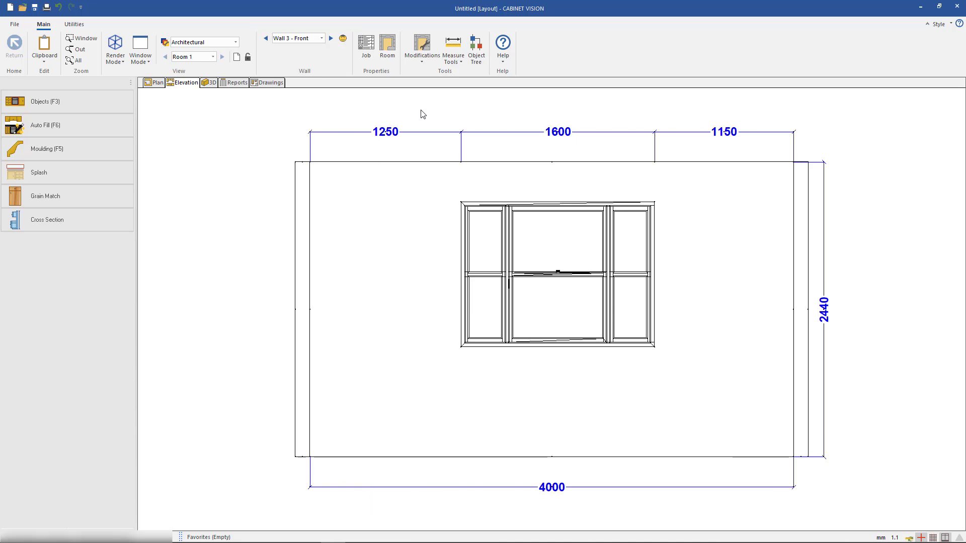
pyautogui.click(580, 271)
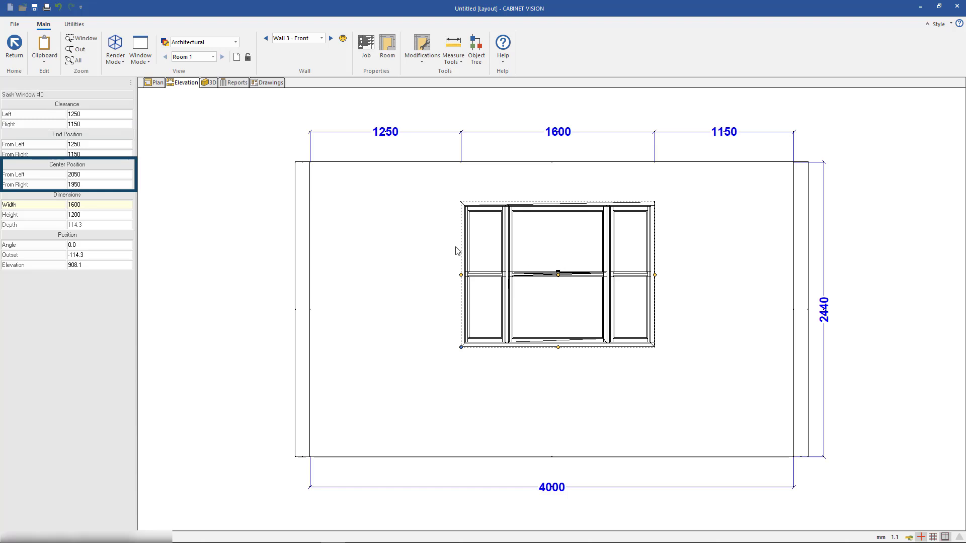
pyautogui.click(91, 177)
pyautogui.write('2000')
pyautogui.press('Return')
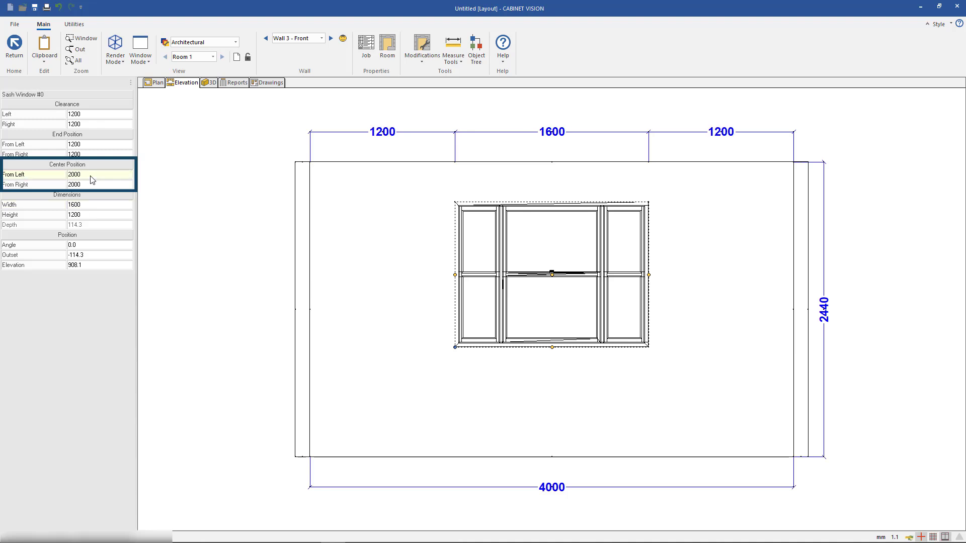
# In the Wall 4 front elevation, set the standard door's left clearance to 300 mm
pyautogui.click(331, 38)
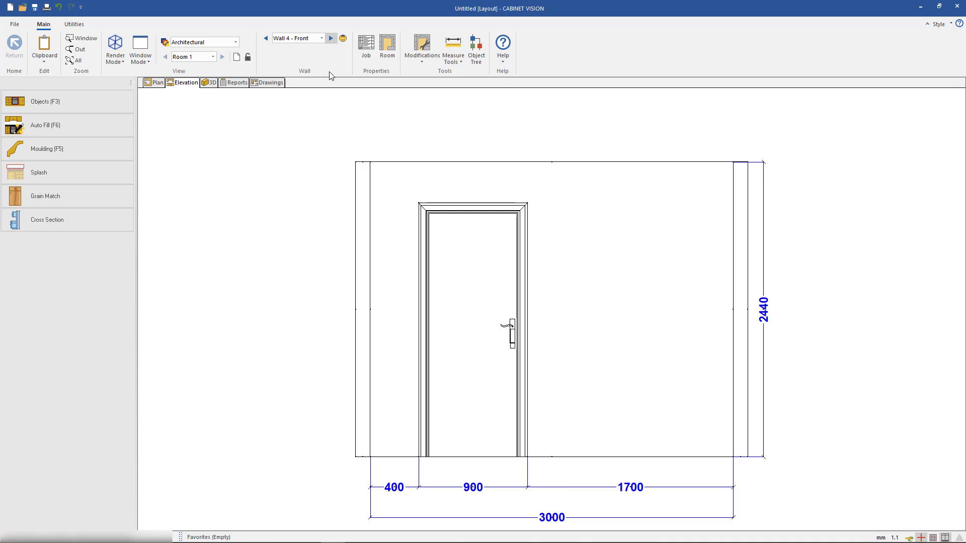
pyautogui.click(473, 285)
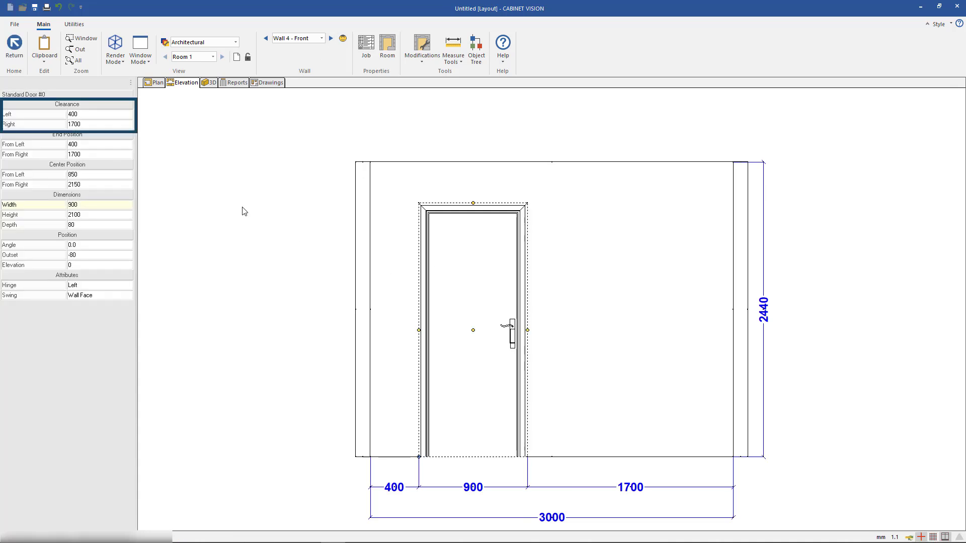
pyautogui.click(112, 117)
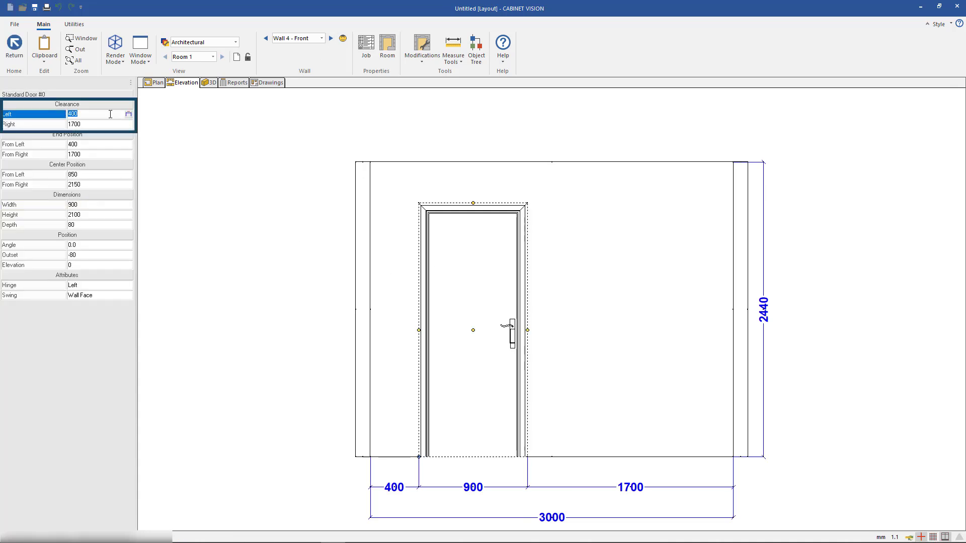
pyautogui.write('300')
pyautogui.press('Return')
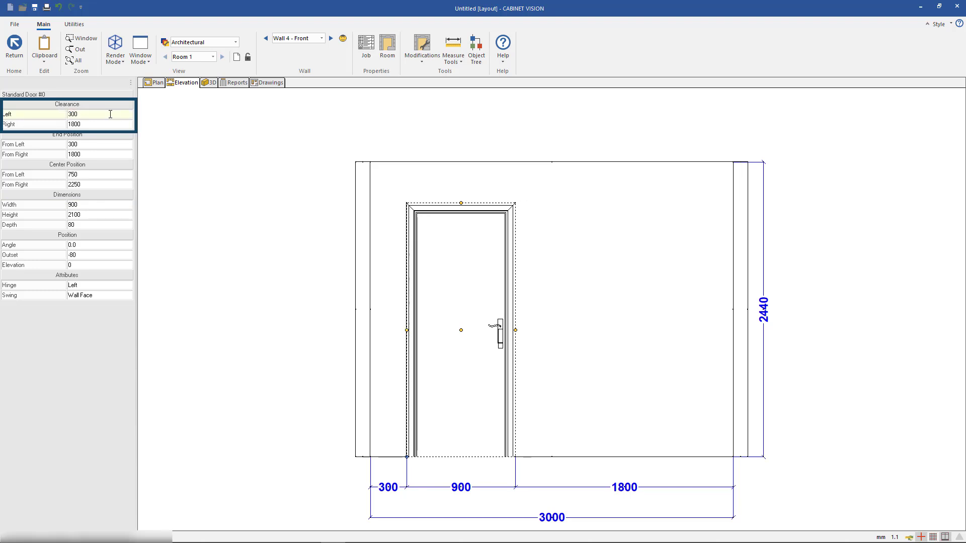
# In the plan view, place a 90 Base Corner base cabinet in the room's upper-right corner
pyautogui.click(245, 185)
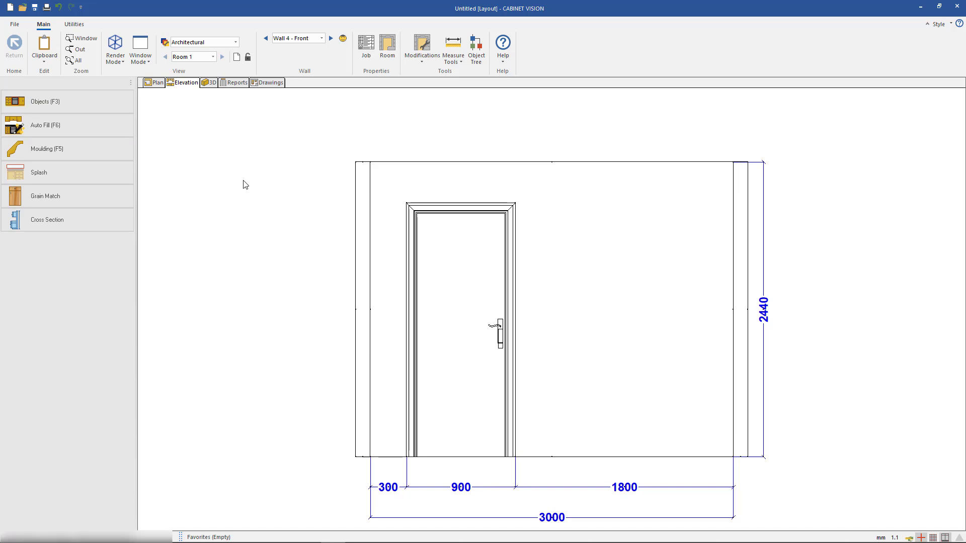
pyautogui.click(157, 84)
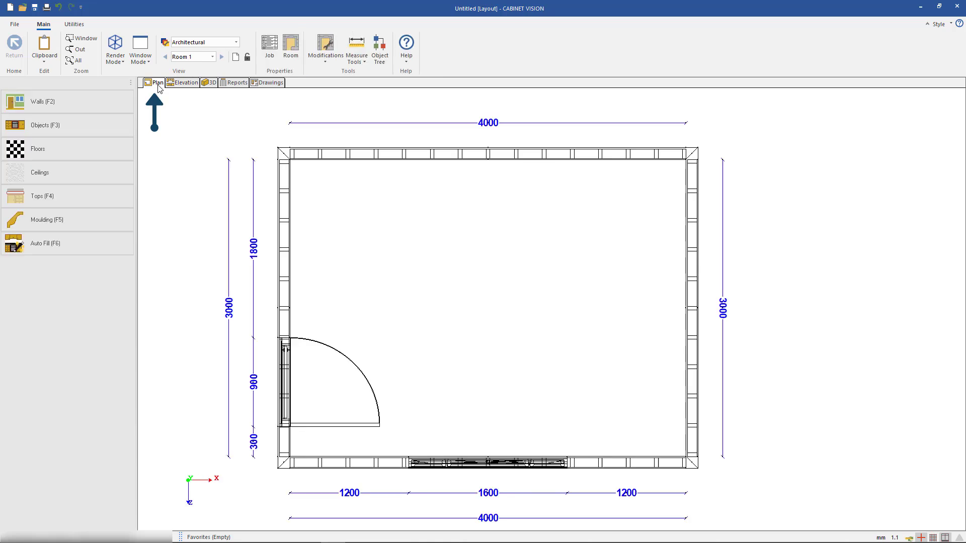
pyautogui.click(113, 125)
pyautogui.click(92, 101)
pyautogui.click(79, 125)
pyautogui.click(80, 127)
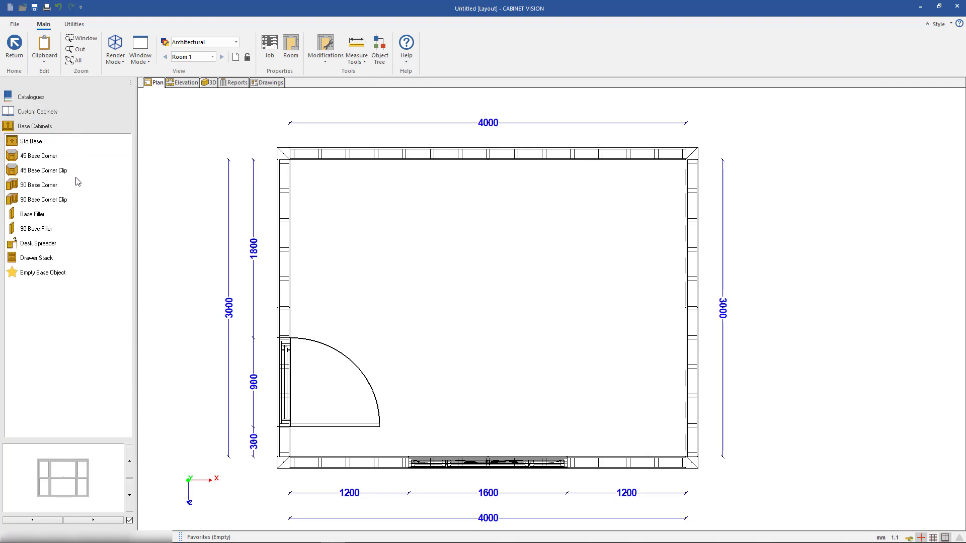
pyautogui.click(74, 185)
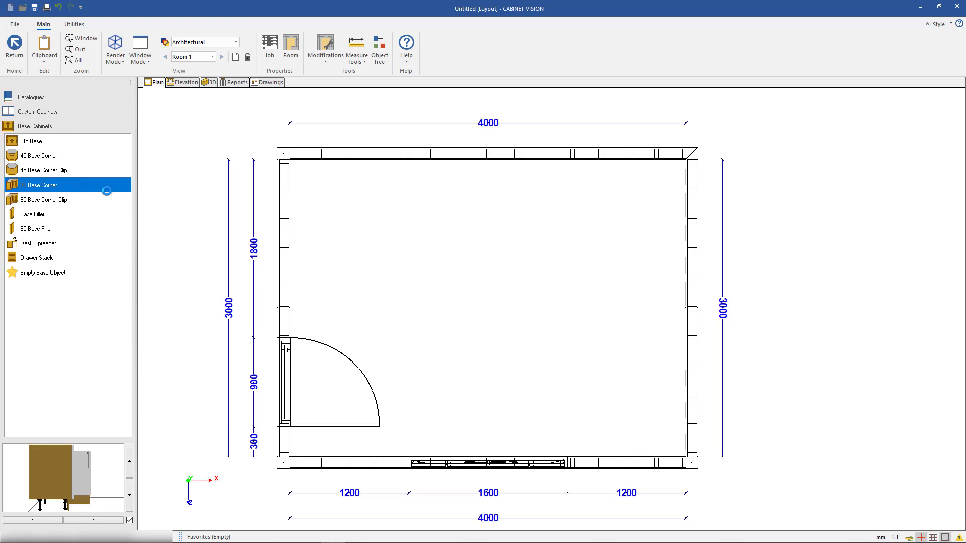
pyautogui.click(427, 249)
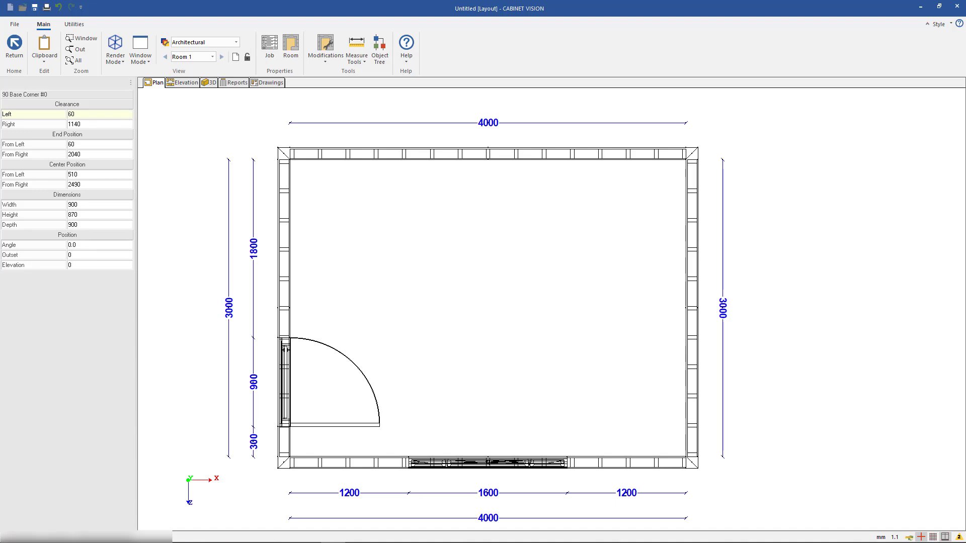
pyautogui.click(690, 250)
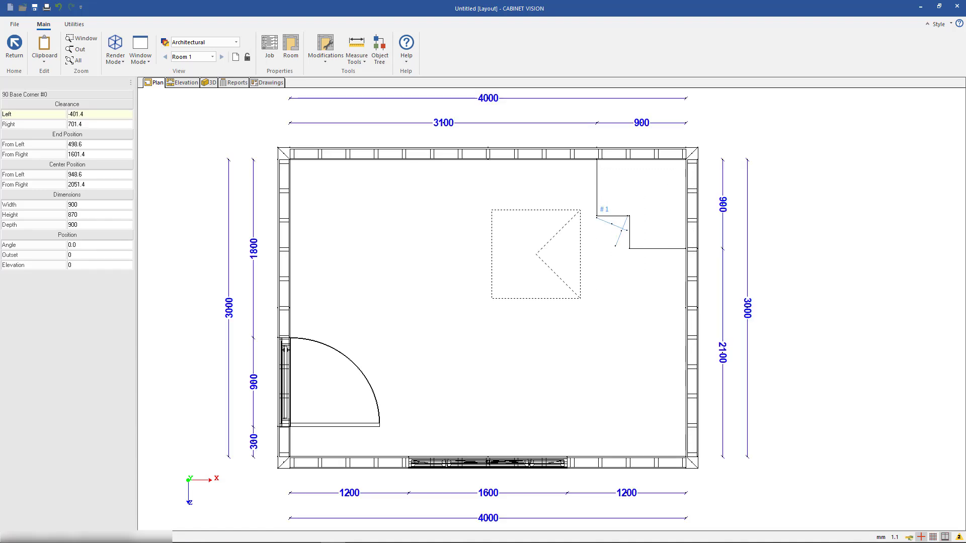
pyautogui.press('Escape')
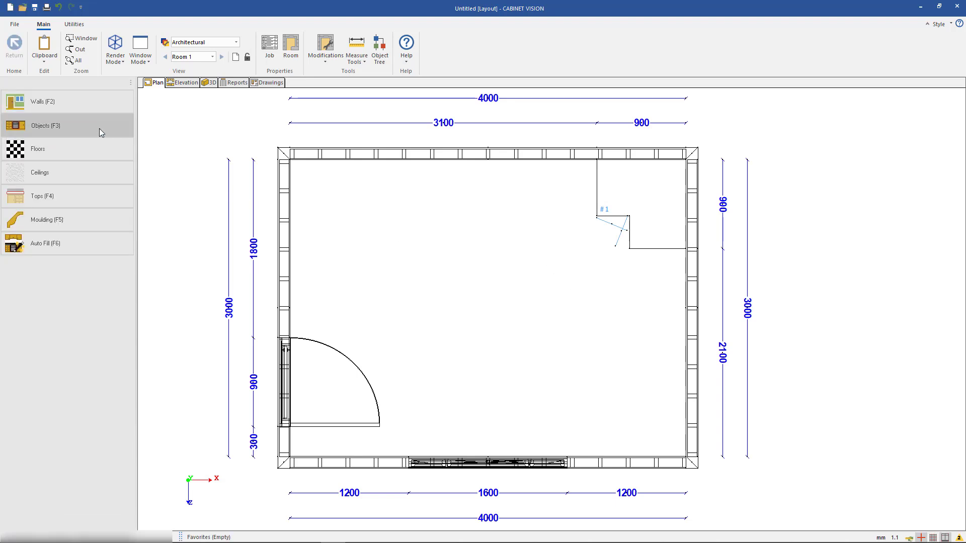
# Place a Std Base cabinet on the room's upper wall, directly left of the corner base cabinet
pyautogui.click(126, 125)
pyautogui.click(81, 142)
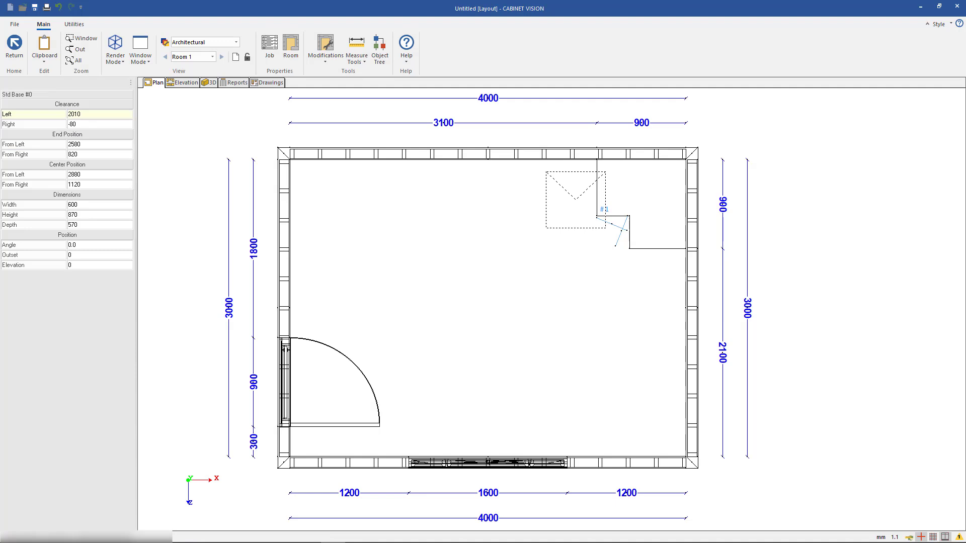
pyautogui.click(567, 190)
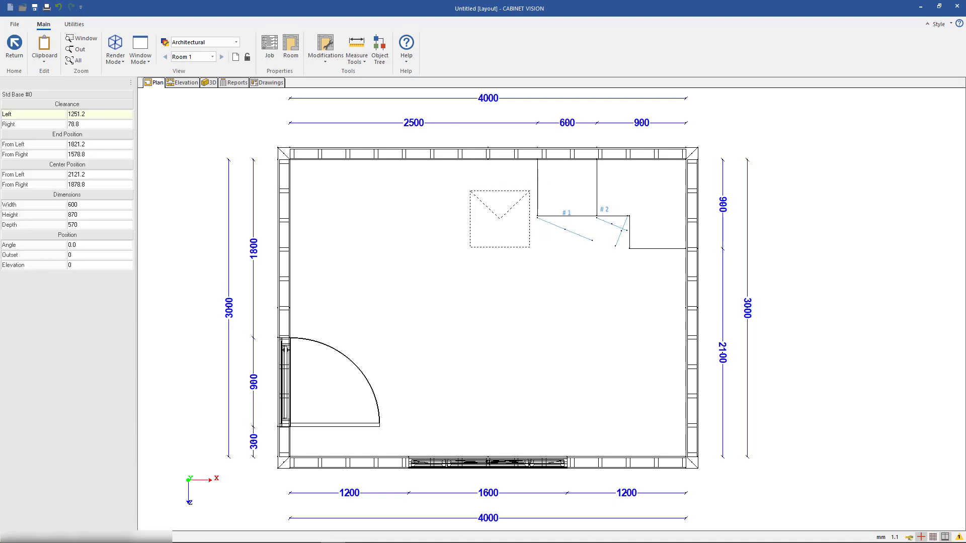
pyautogui.press('Escape')
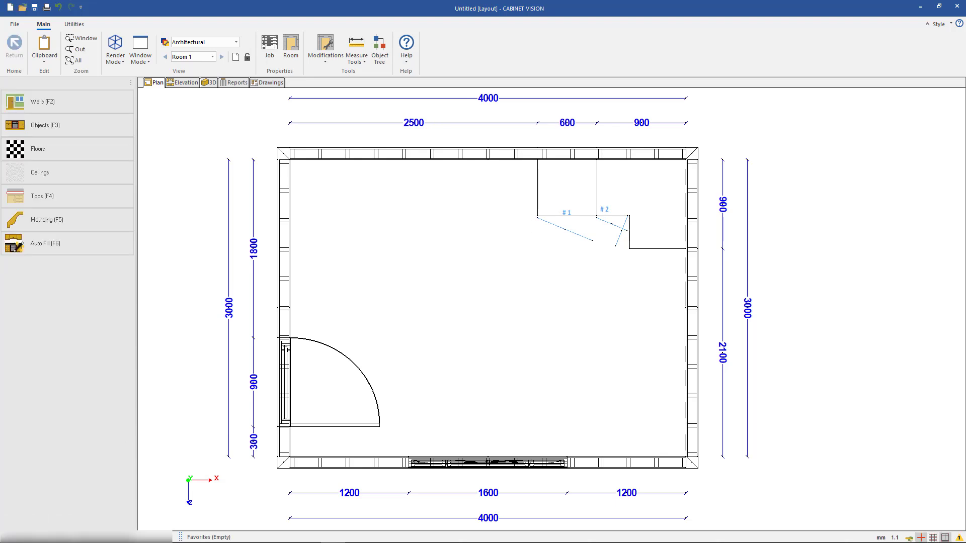
pyautogui.click(578, 205)
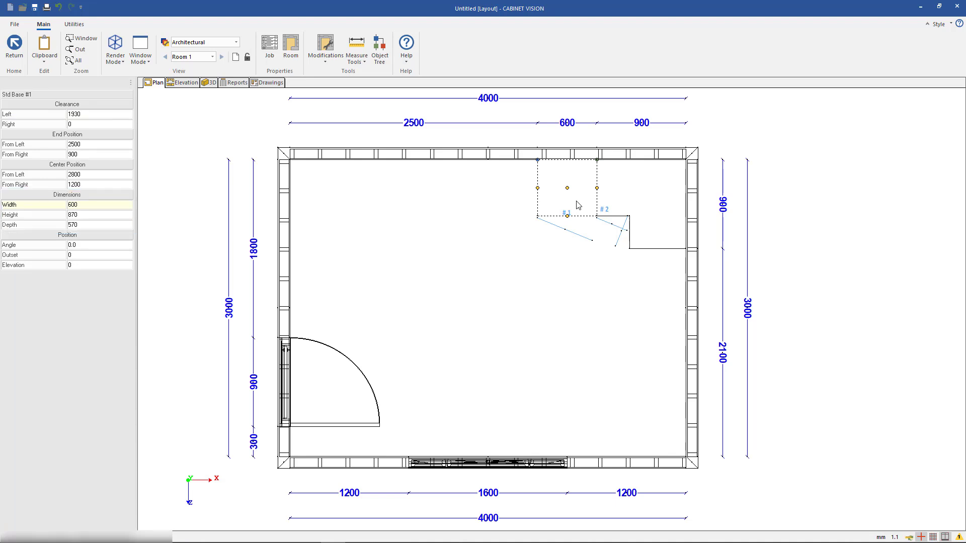
pyautogui.press('Escape')
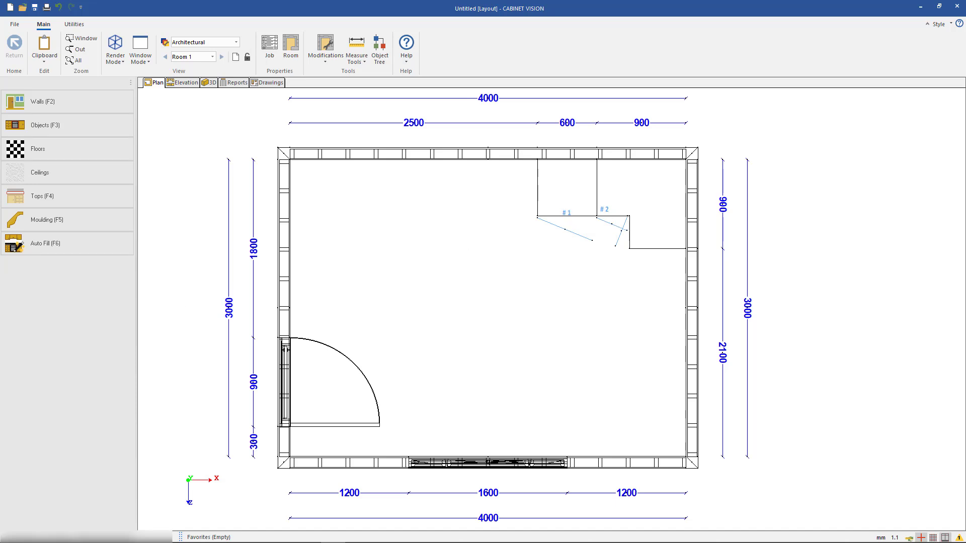
# Place two Drawer Stack base cabinets, one left of the standard base and one below the corner cabinet on the right wall
pyautogui.click(45, 126)
pyautogui.click(51, 115)
pyautogui.click(47, 133)
pyautogui.click(40, 257)
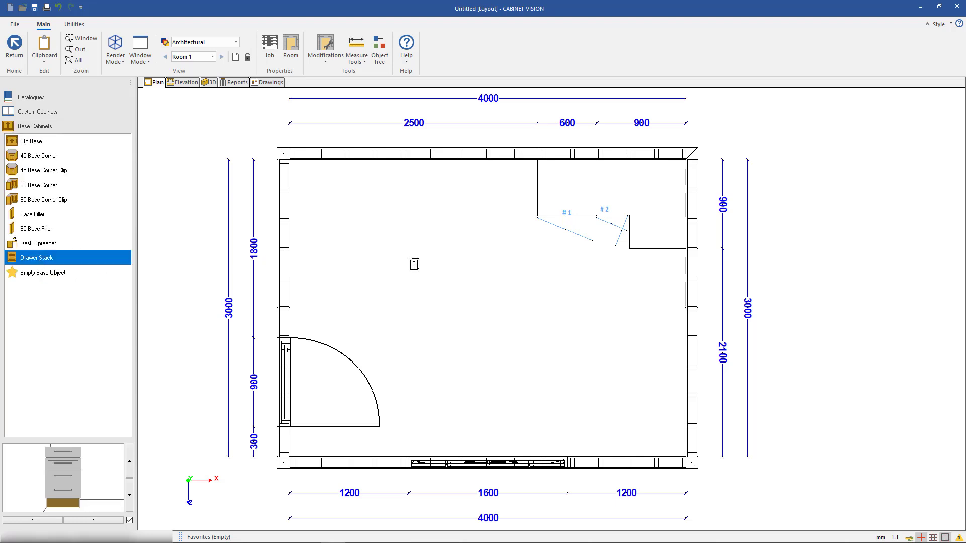
pyautogui.click(526, 206)
pyautogui.click(654, 264)
pyautogui.press('Escape')
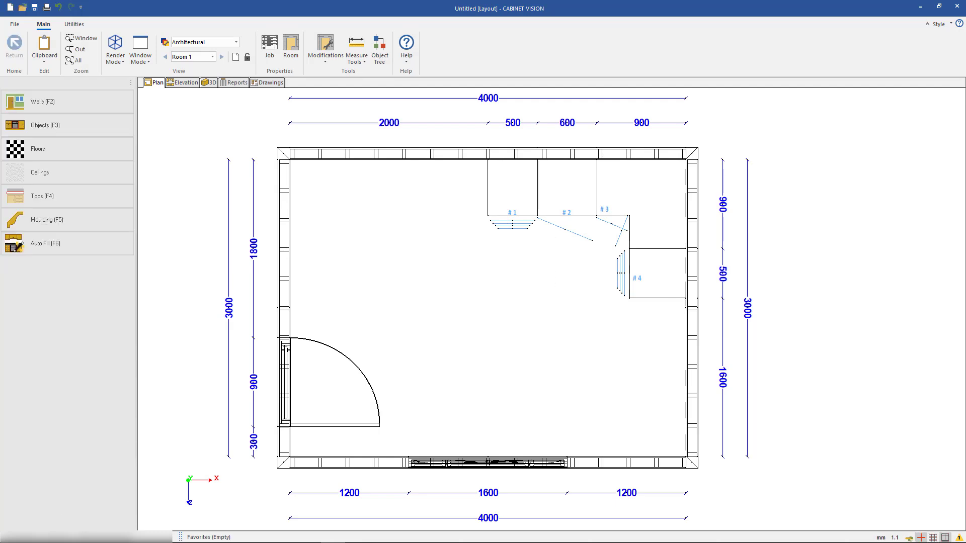
# Place a Std Tall cabinet on the upper wall, directly left of the drawer stack
pyautogui.click(104, 132)
pyautogui.click(50, 150)
pyautogui.click(44, 141)
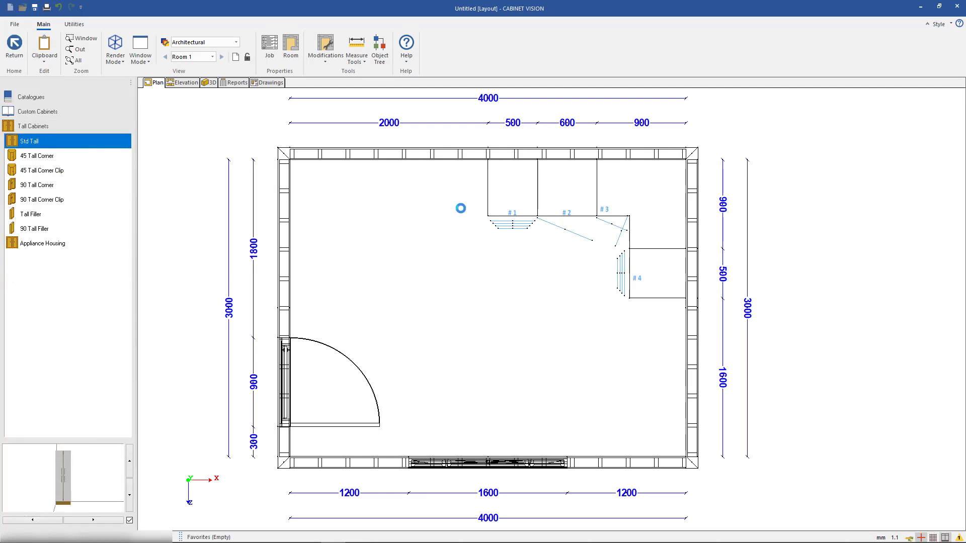
pyautogui.click(463, 206)
pyautogui.press('Escape')
# Place a 45 Upper Corner wall cabinet in the room's upper-right corner, above the corner base cabinet
pyautogui.click(90, 131)
pyautogui.click(65, 112)
pyautogui.click(55, 139)
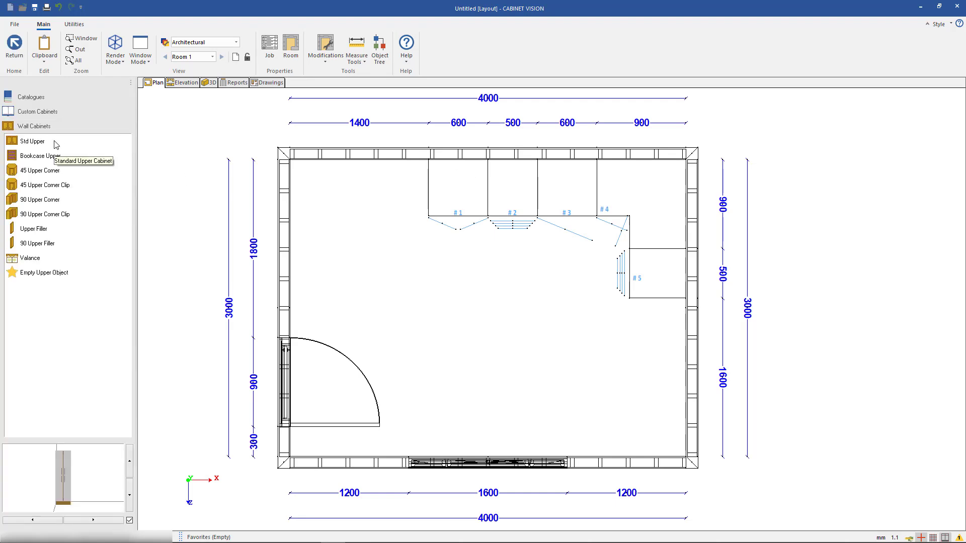
pyautogui.click(59, 172)
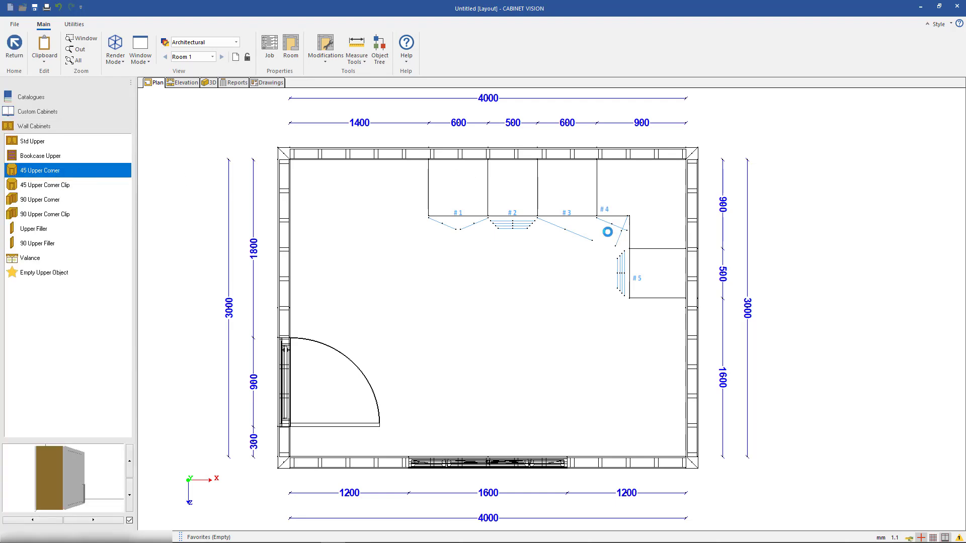
pyautogui.click(664, 190)
pyautogui.press('Escape')
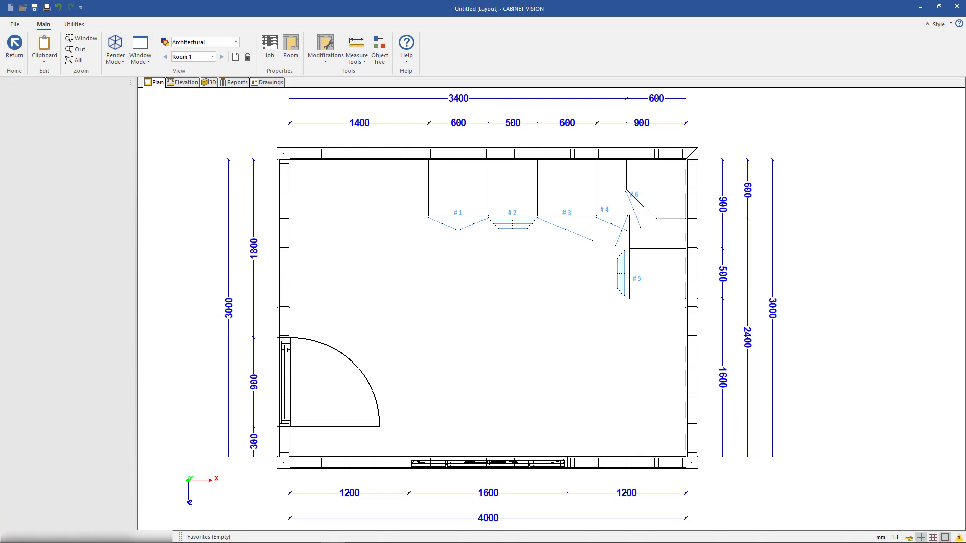
# Place two Std Upper wall cabinets side by side along the upper wall, left of the upper corner cabinet
pyautogui.click(81, 131)
pyautogui.click(56, 143)
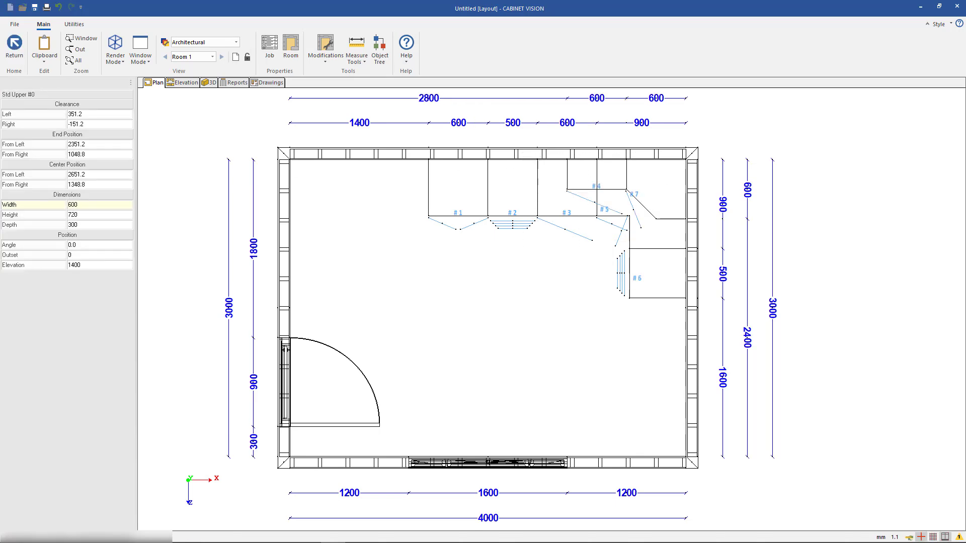
pyautogui.click(537, 211)
pyautogui.press('Escape')
# Set the width of the standard upper cabinet nearest the tall cabinet to 800 mm, stretching it to the left
pyautogui.click(549, 178)
pyautogui.click(87, 204)
pyautogui.write('800')
pyautogui.press('Return')
pyautogui.click(440, 273)
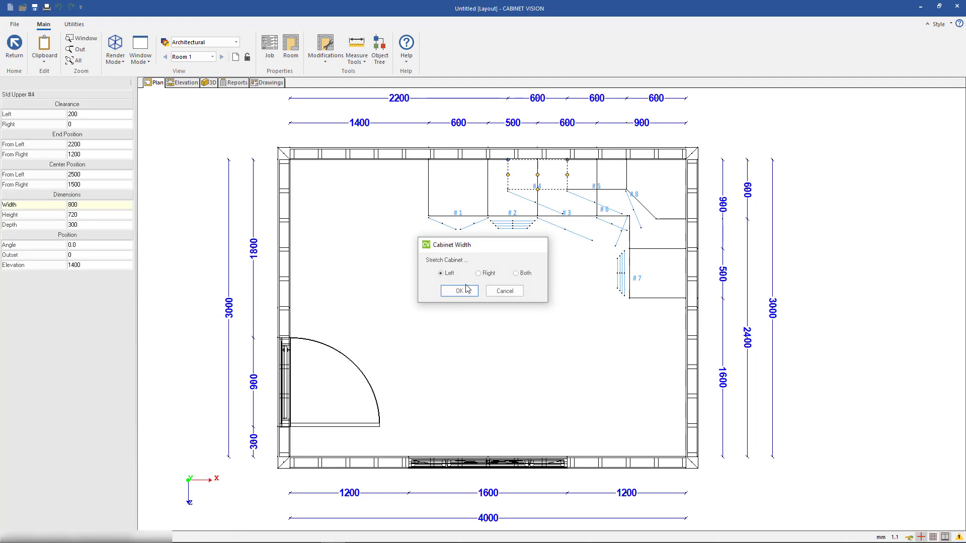
pyautogui.click(459, 291)
# Copy the 800 mm upper cabinet onto the right wall, directly below the upper corner cabinet
pyautogui.rightClick(548, 184)
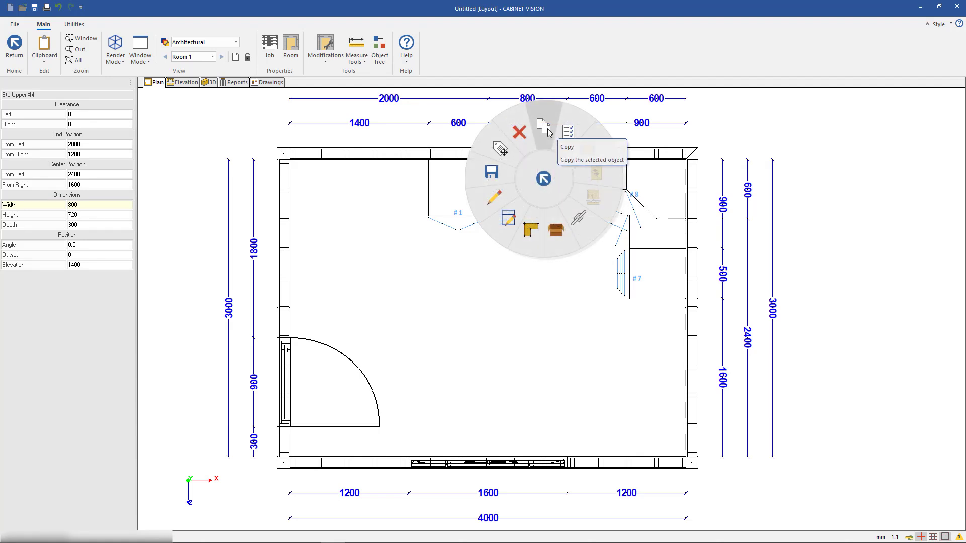
pyautogui.click(546, 129)
pyautogui.click(673, 242)
pyautogui.press('Escape')
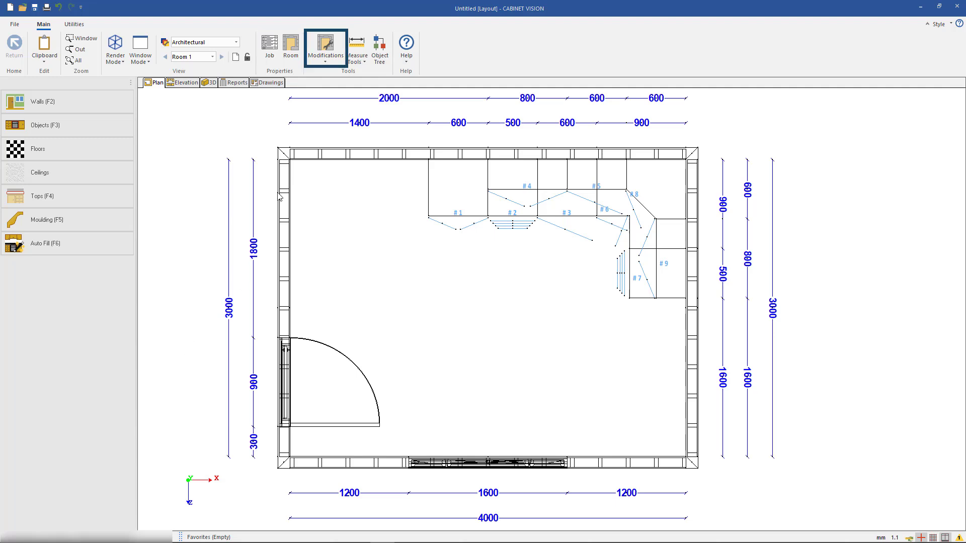
# Reposition the room to the centre of the grid with Center Room
pyautogui.click(326, 62)
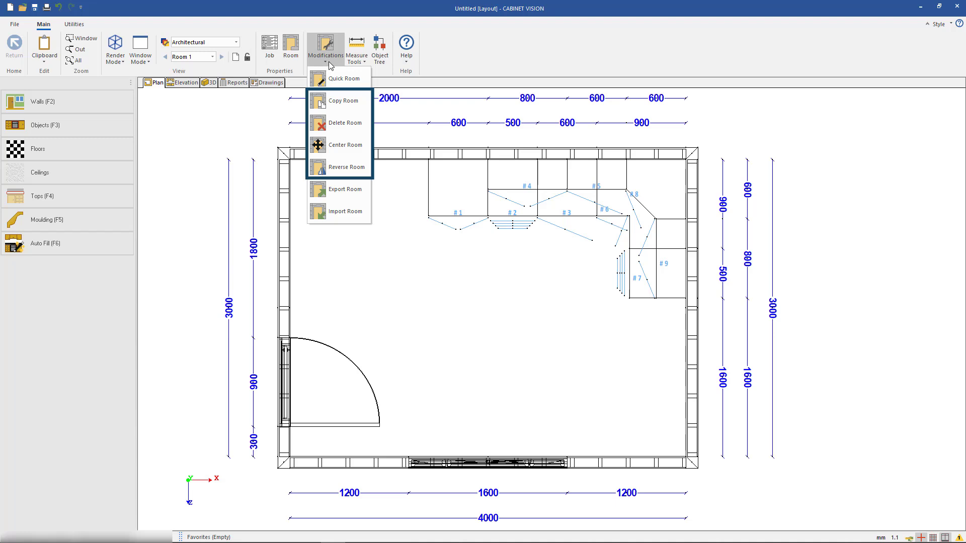
pyautogui.click(354, 150)
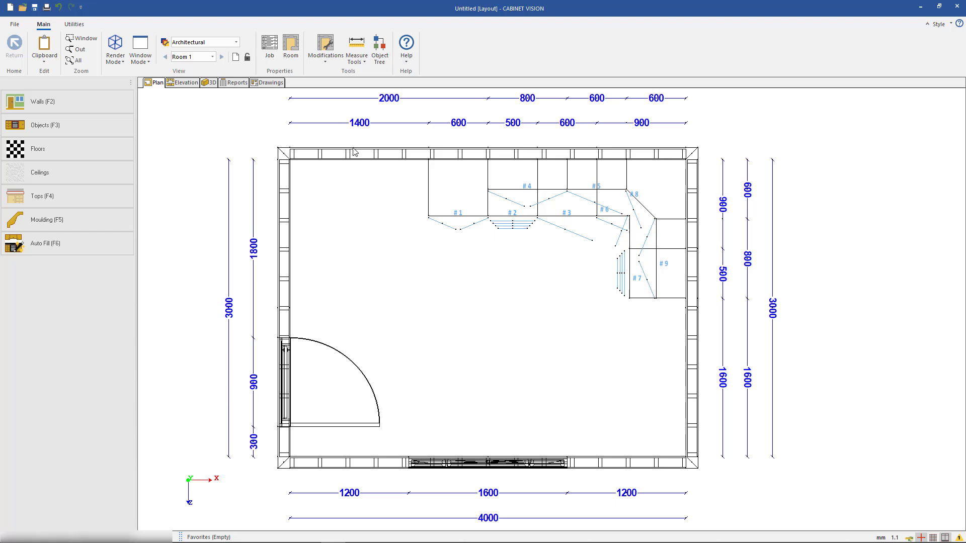
pyautogui.click(323, 61)
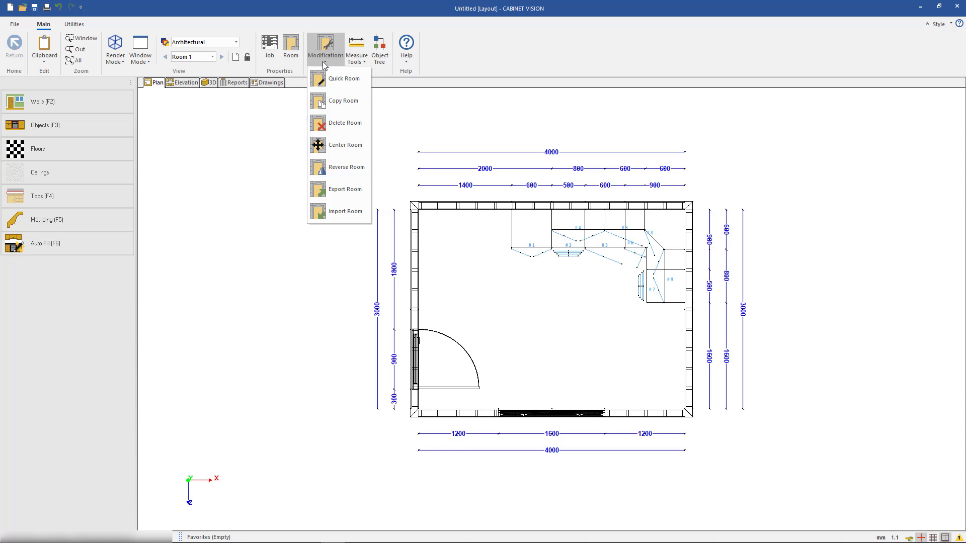
pyautogui.click(285, 140)
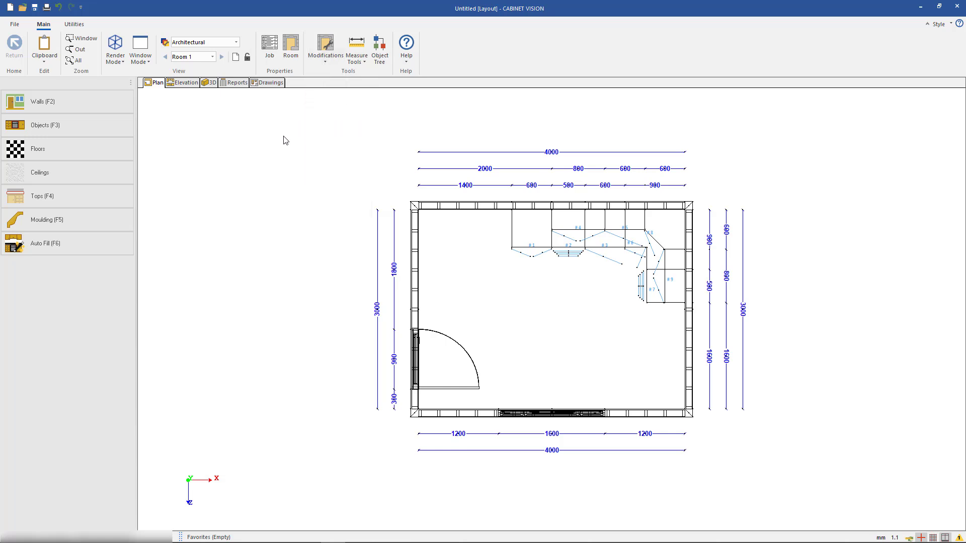
# Measure the tall cabinet diagonally from its front-left corner to its back-right corner
pyautogui.click(357, 46)
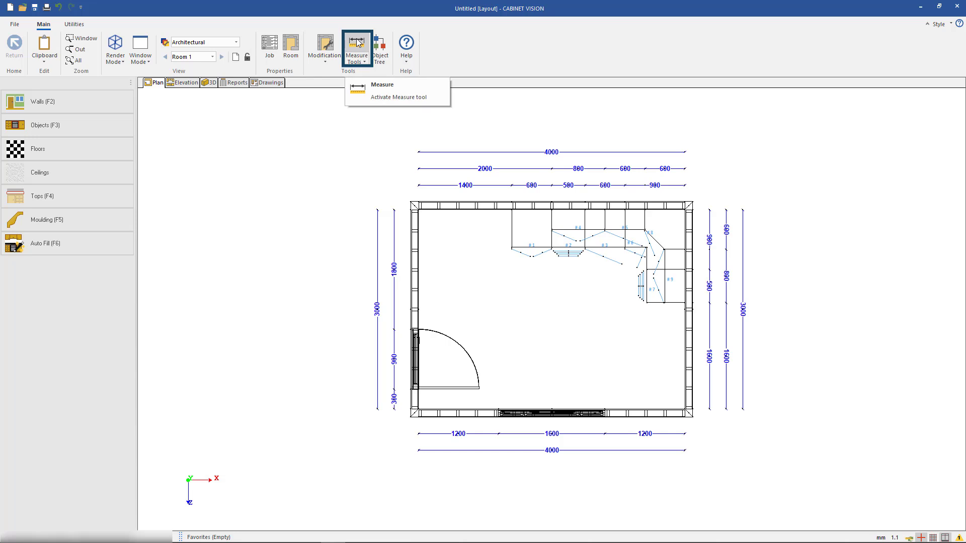
pyautogui.click(357, 44)
pyautogui.click(511, 248)
pyautogui.click(553, 208)
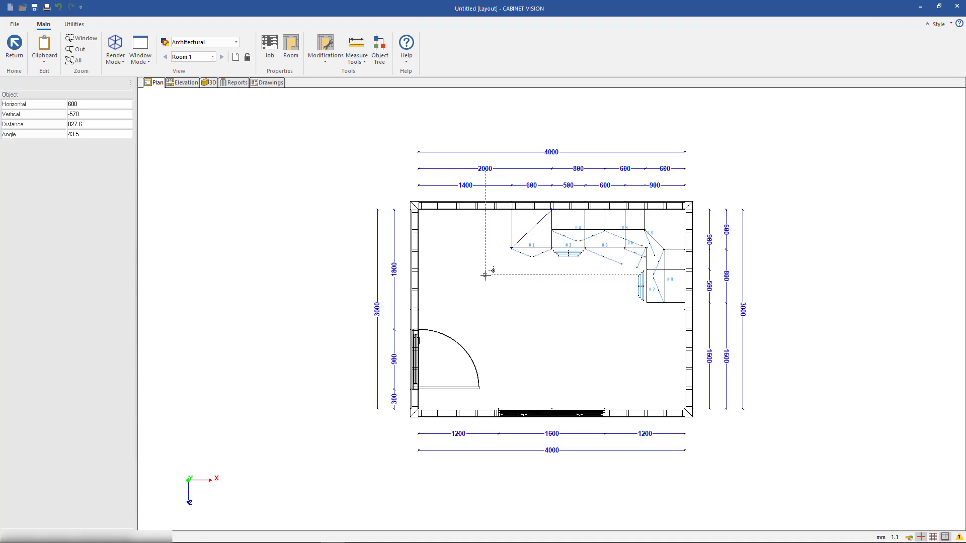
pyautogui.press('Escape')
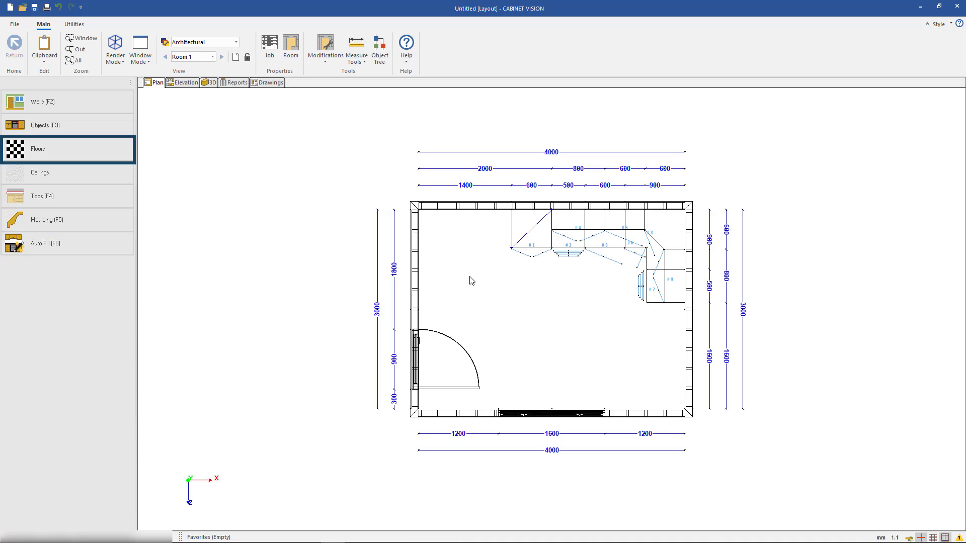
# Generate the room's floor automatically with AutoBuild Floors
pyautogui.click(124, 153)
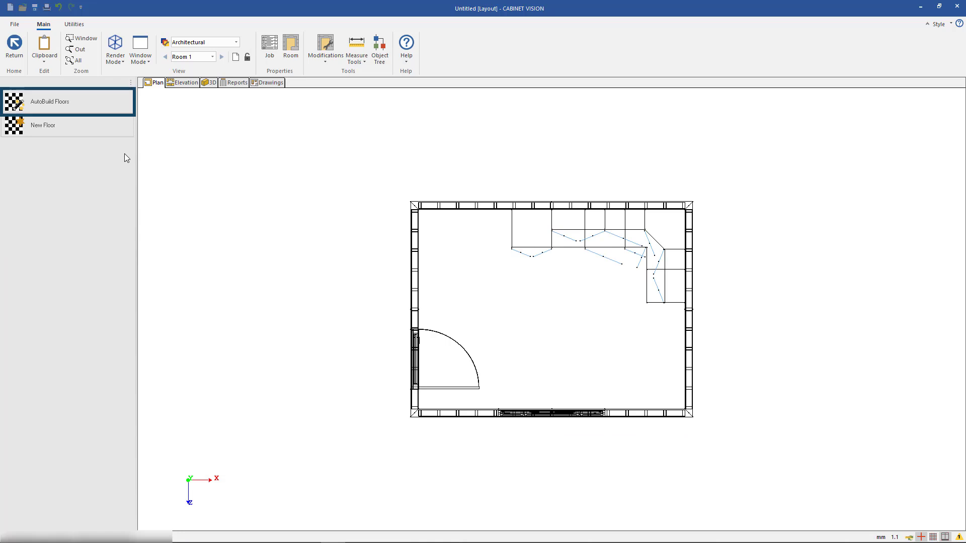
pyautogui.click(113, 100)
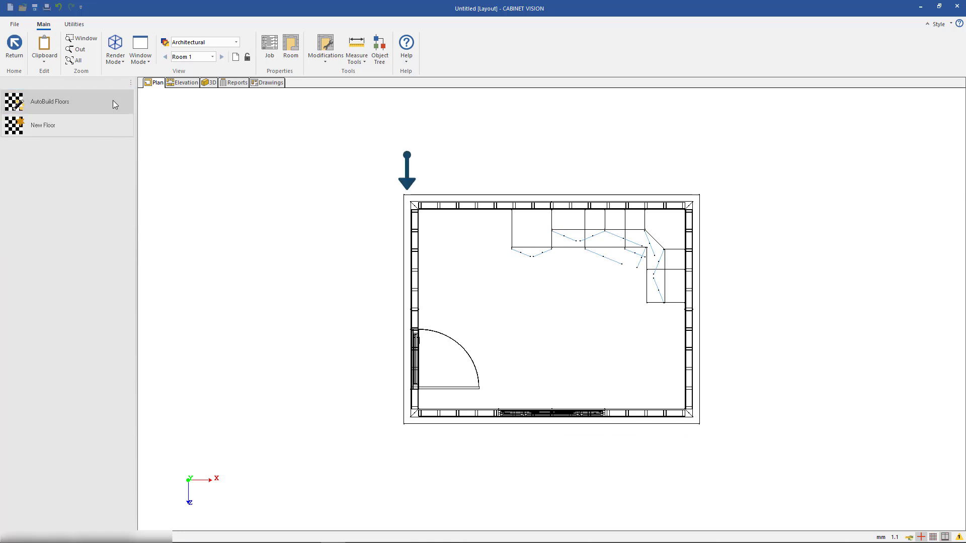
pyautogui.click(19, 48)
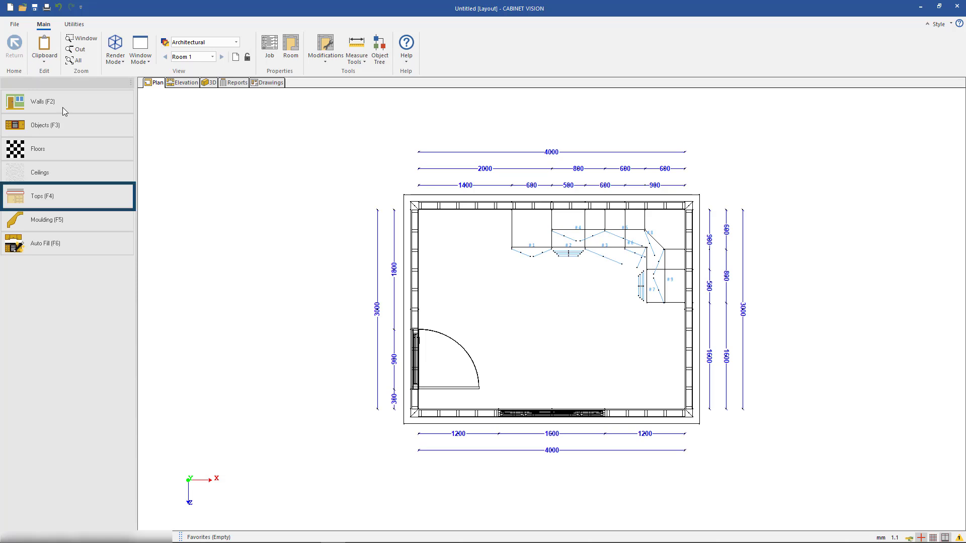
# Generate the worktops with AutoBuild Tops, using the Entire Room option
pyautogui.click(120, 200)
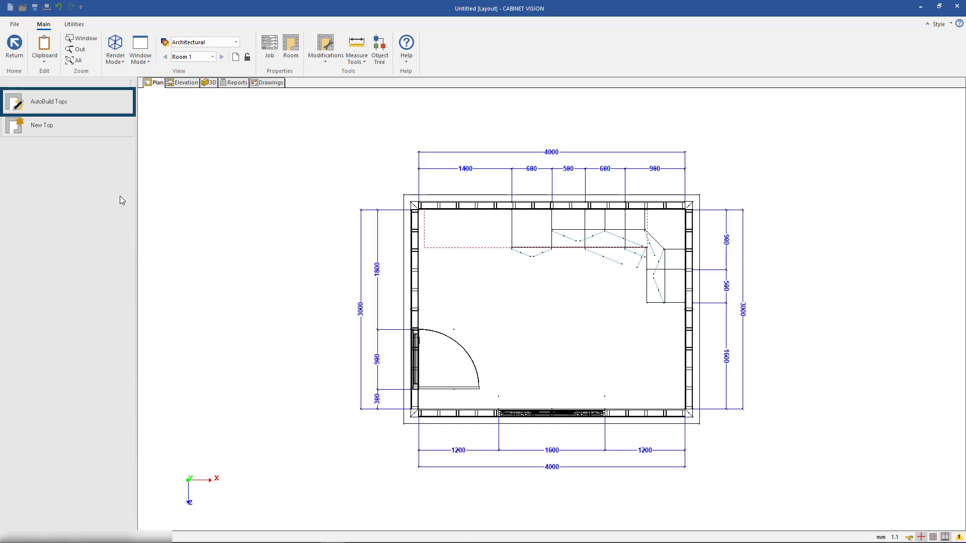
pyautogui.click(107, 100)
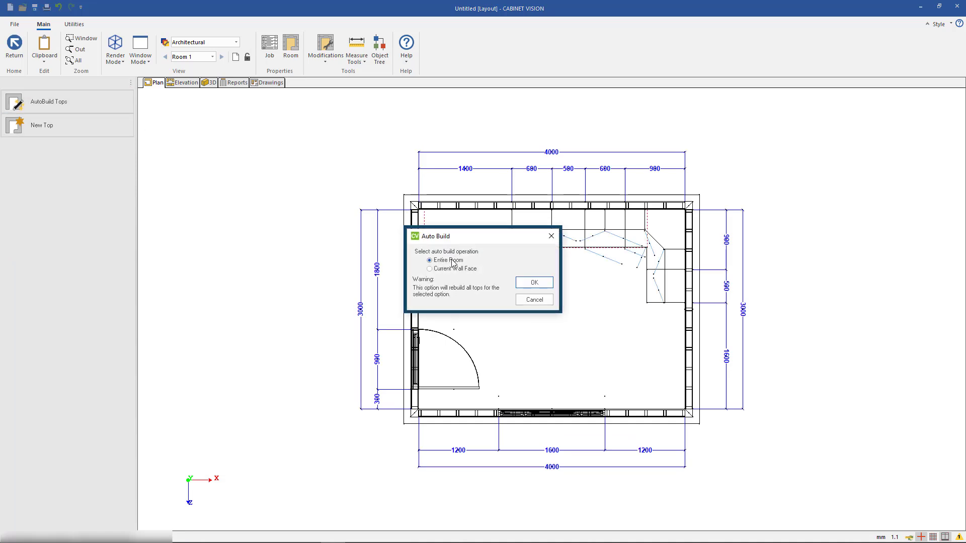
pyautogui.click(526, 282)
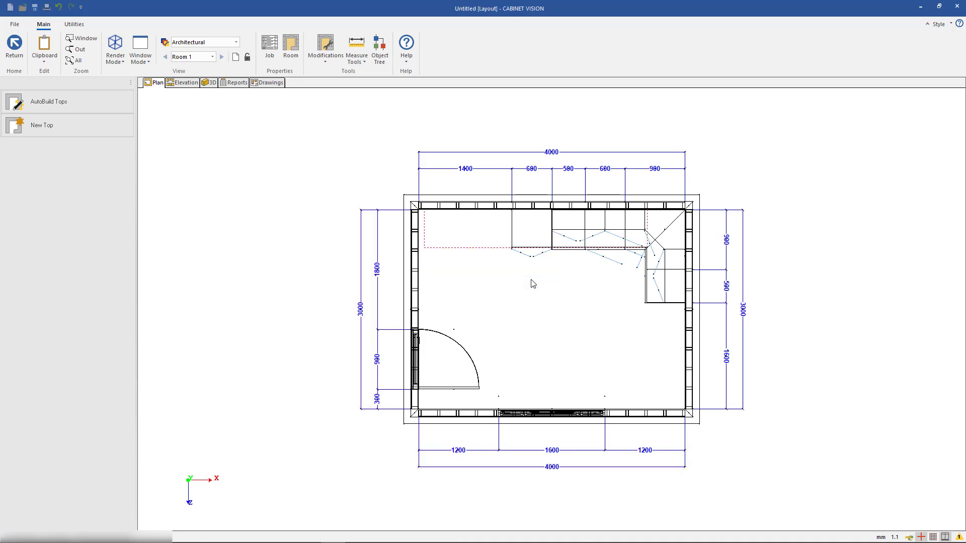
# Generate the Cornice moulding on the cabinets with AutoBuild Moulding, using the Entire Room option
pyautogui.click(22, 64)
pyautogui.click(95, 220)
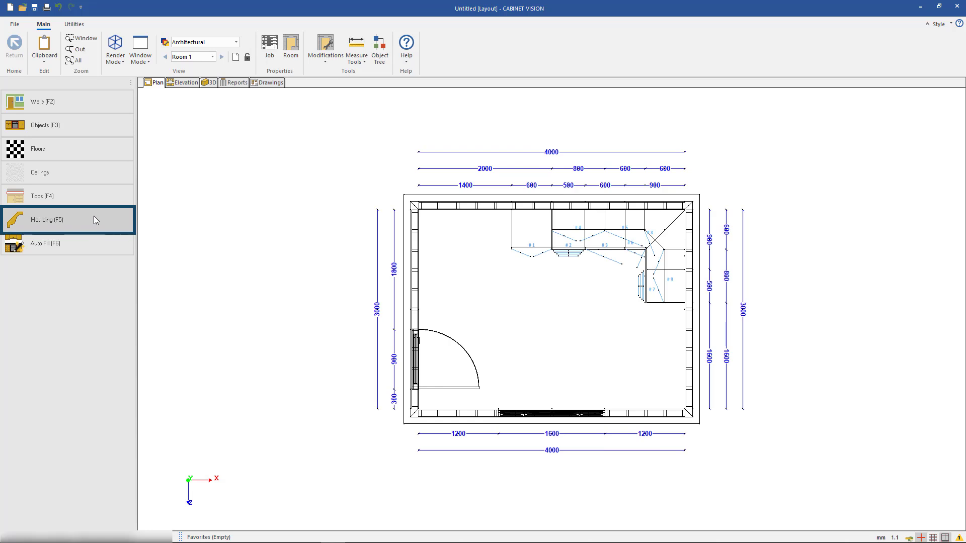
pyautogui.click(117, 145)
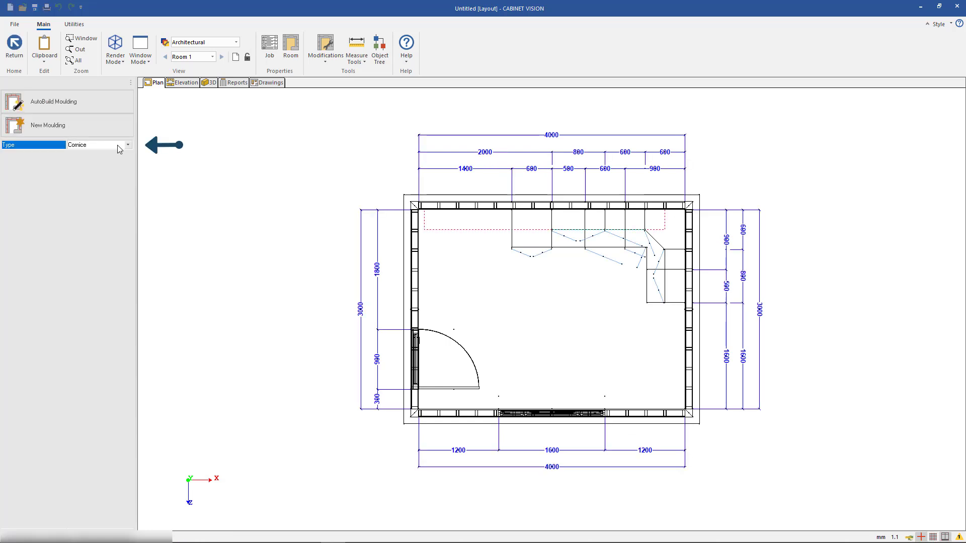
pyautogui.click(117, 146)
pyautogui.click(112, 154)
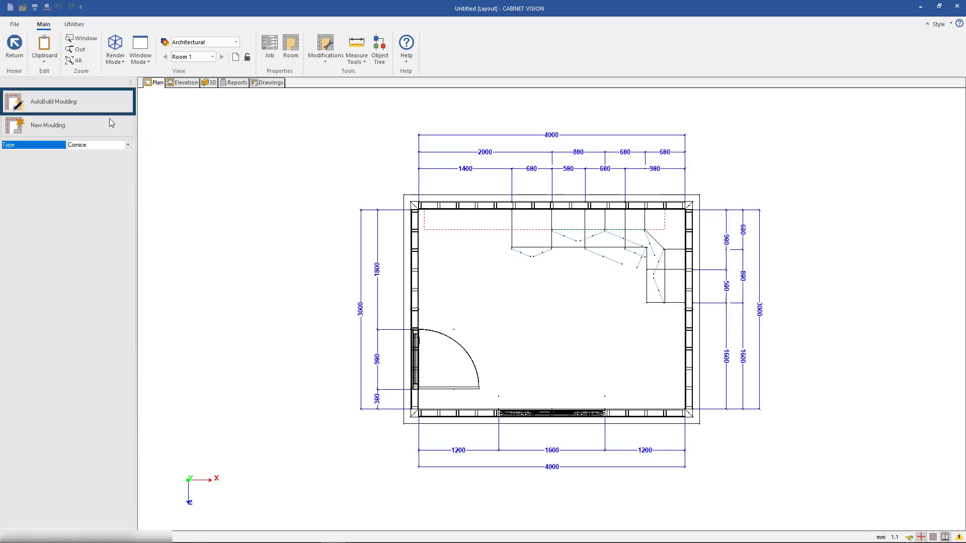
pyautogui.click(104, 102)
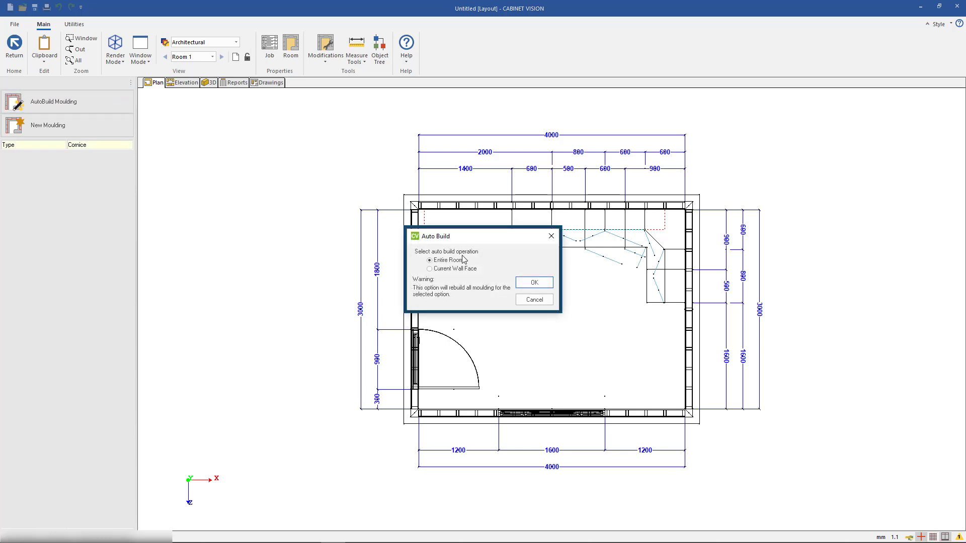
pyautogui.click(537, 284)
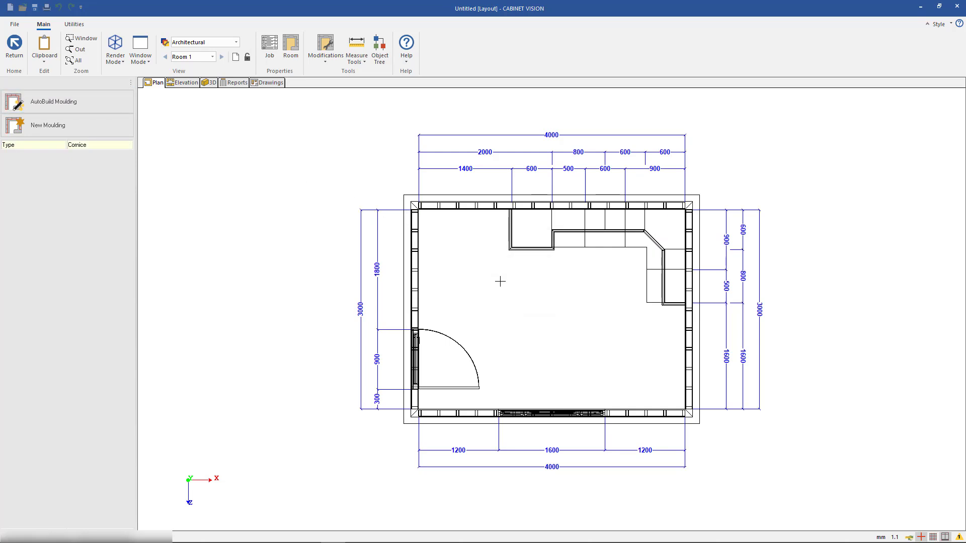
pyautogui.click(14, 45)
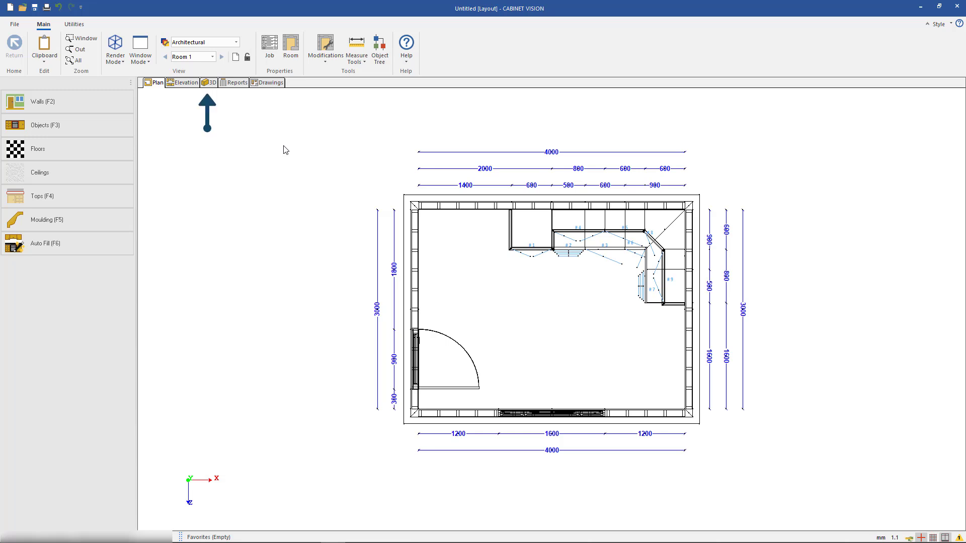
# Show the room in 3D and rotate it to look down into the kitchen from the corner between door and window
pyautogui.click(210, 83)
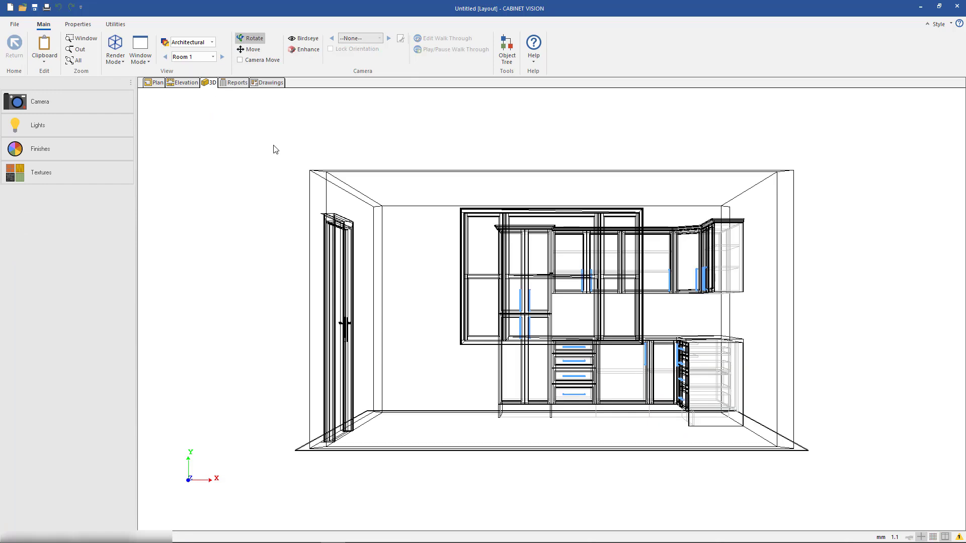
pyautogui.moveTo(280, 152); pyautogui.dragTo(532, 287)
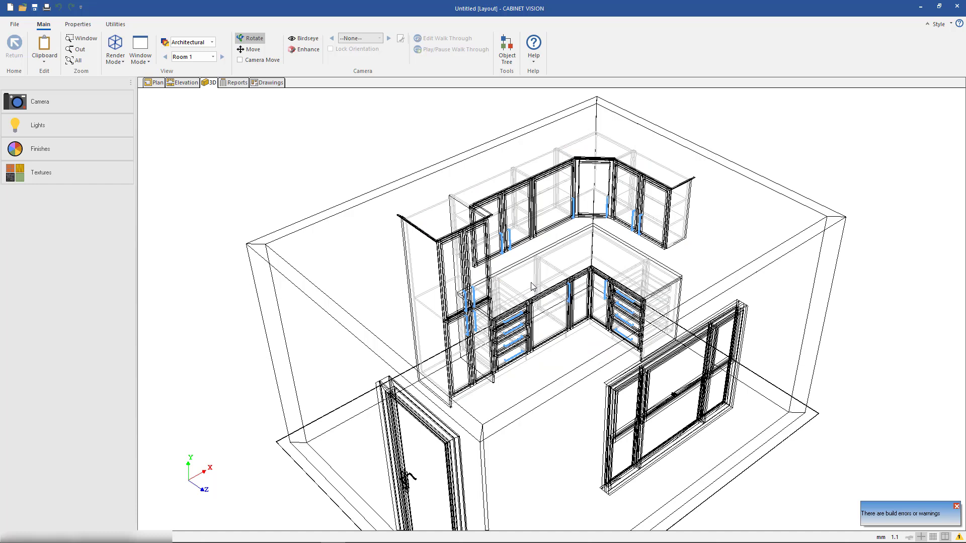
pyautogui.moveTo(531, 269)
pyautogui.mouseDown(button='middle')
pyautogui.moveTo(499, 259)
pyautogui.moveTo(494, 269)
pyautogui.moveTo(518, 272)
pyautogui.mouseUp(button='middle')
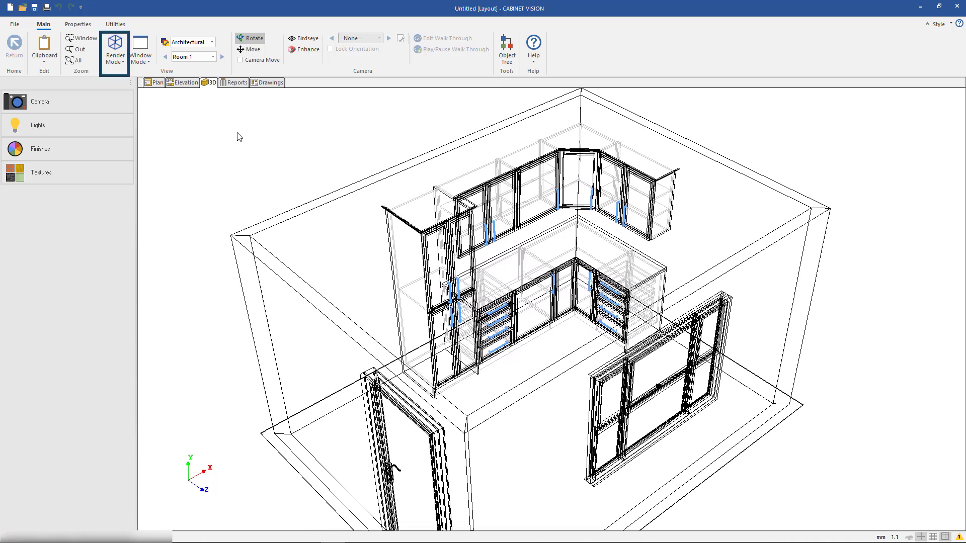
# Preview the 3D kitchen in Fill Mode and in Texture Mode
pyautogui.click(116, 60)
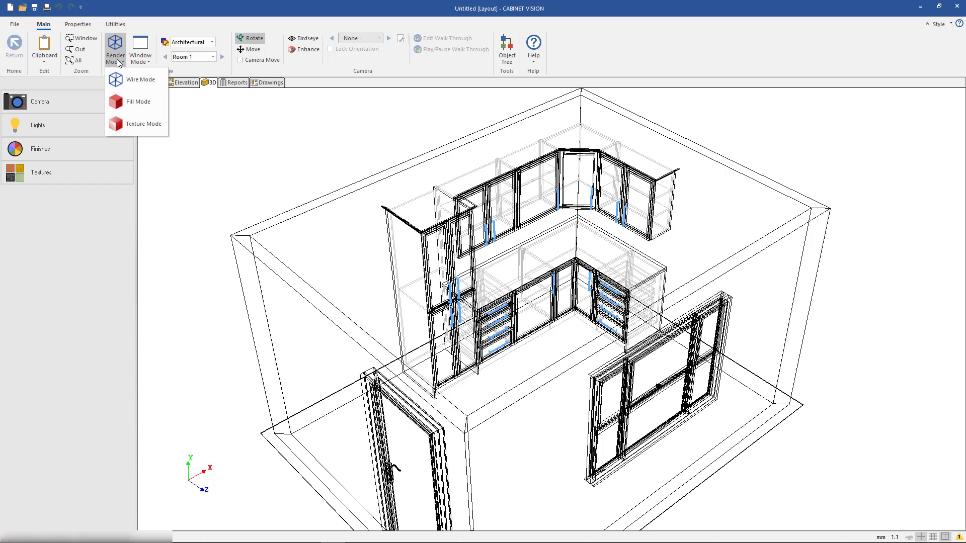
pyautogui.click(161, 104)
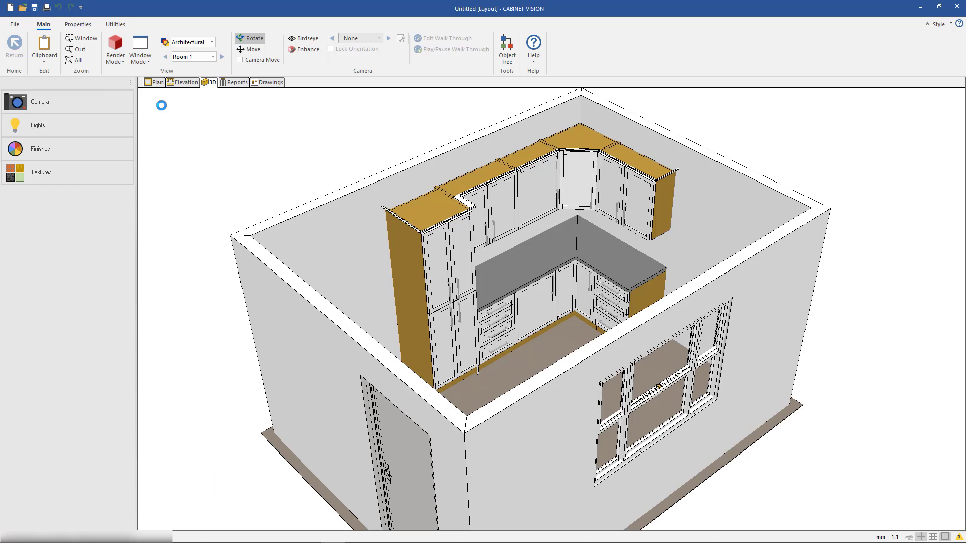
pyautogui.click(122, 60)
pyautogui.click(154, 126)
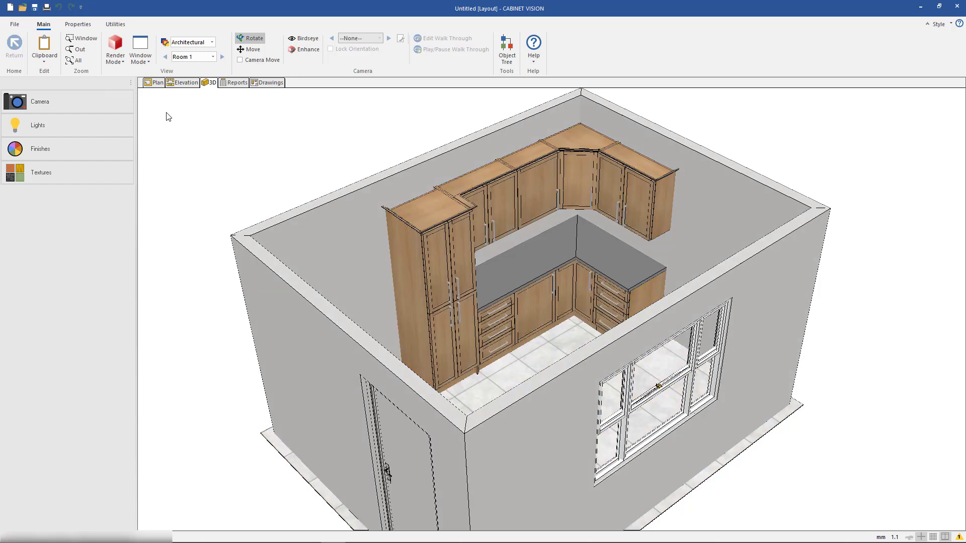
# Set the 3D view back to Wire Mode and send the current view to the drawings
pyautogui.click(116, 53)
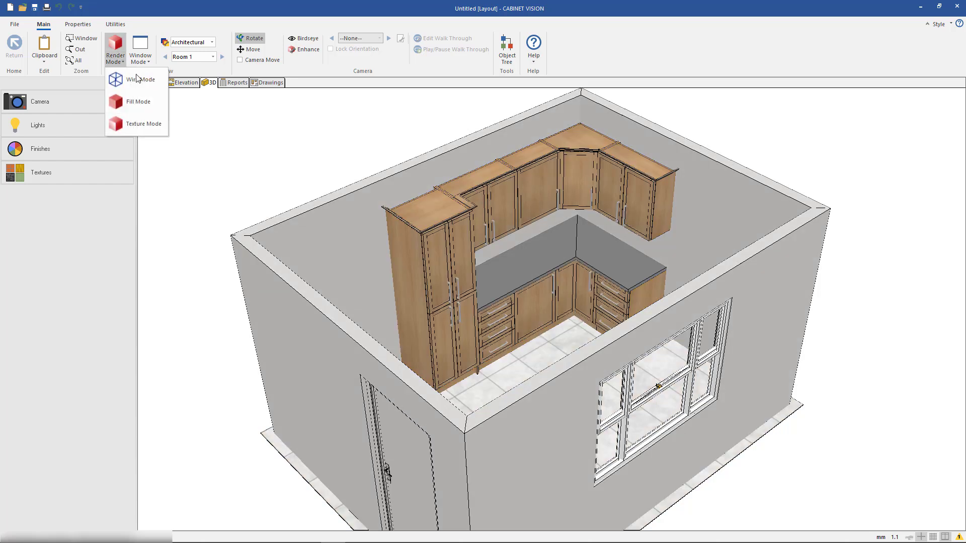
pyautogui.click(141, 80)
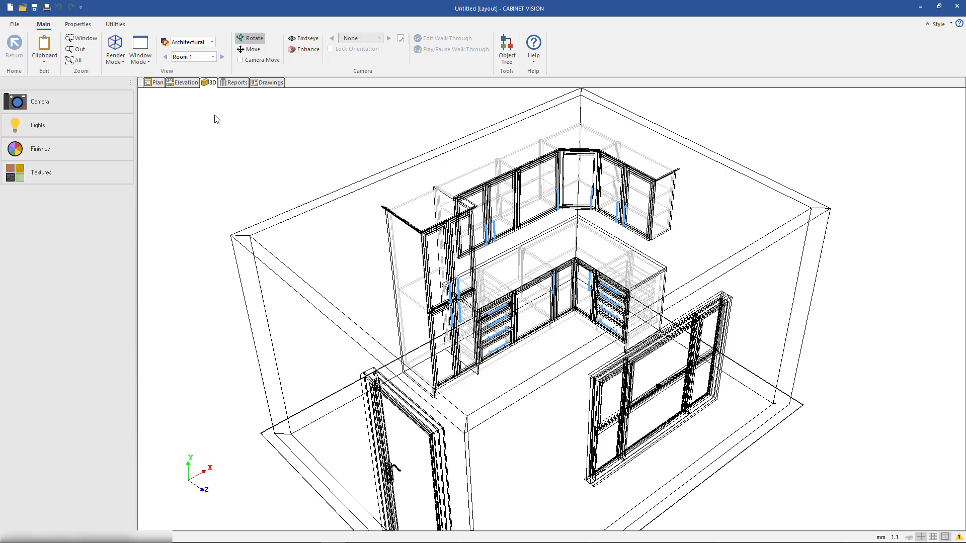
pyautogui.rightClick(176, 114)
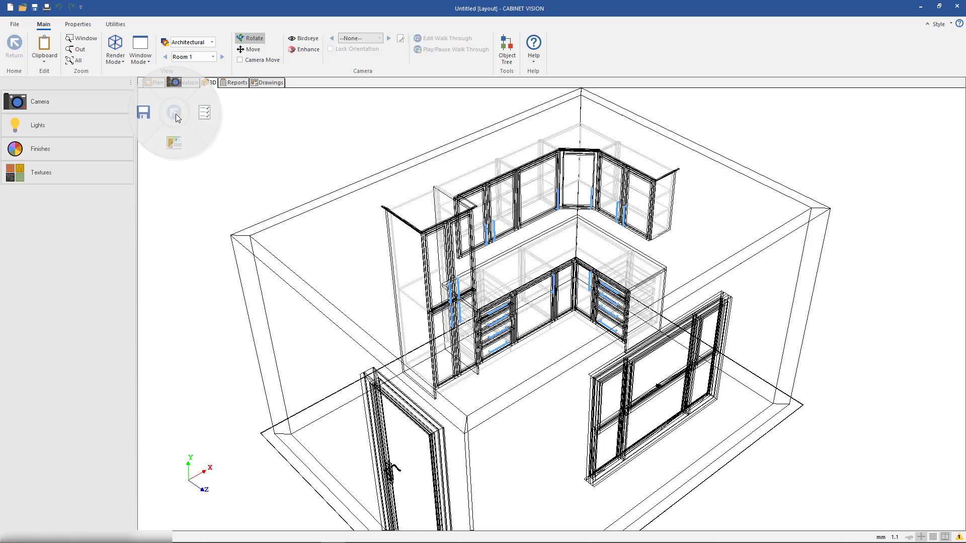
pyautogui.click(169, 86)
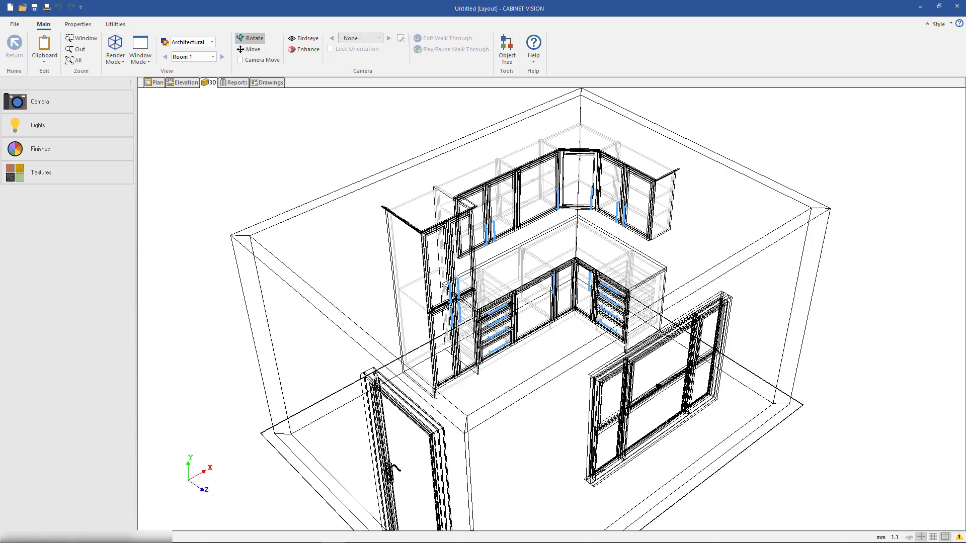
# Place the camera inside the room beside the door, with height 1800 and lens angle 50, and apply it to the 3D view
pyautogui.moveTo(0, 139); pyautogui.dragTo(633, 124)
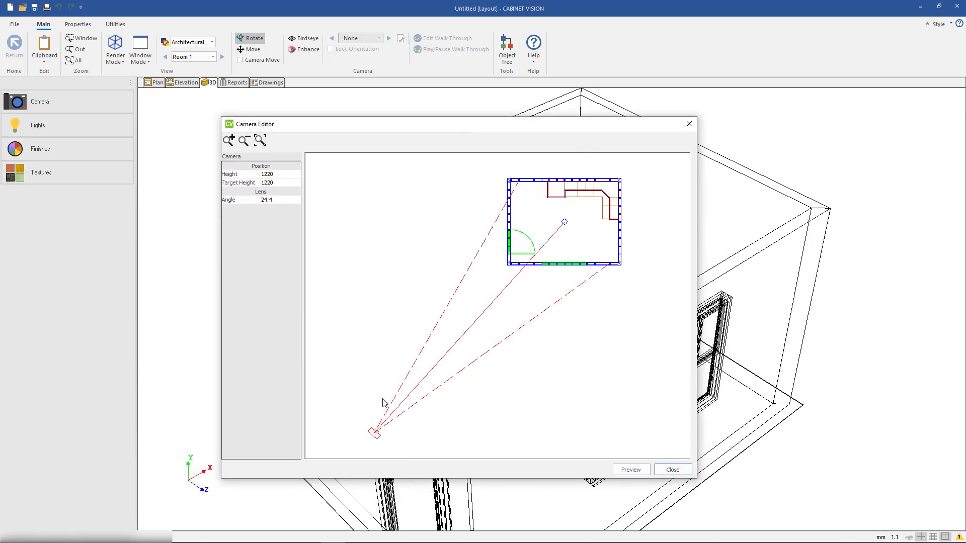
pyautogui.moveTo(376, 434); pyautogui.dragTo(521, 253)
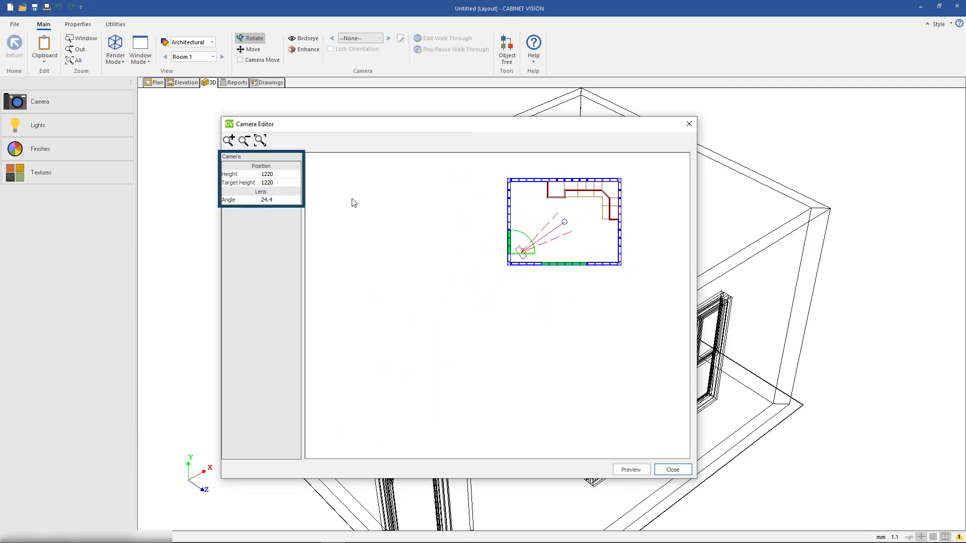
pyautogui.click(291, 176)
pyautogui.write('1800')
pyautogui.click(291, 201)
pyautogui.write('50')
pyautogui.click(631, 470)
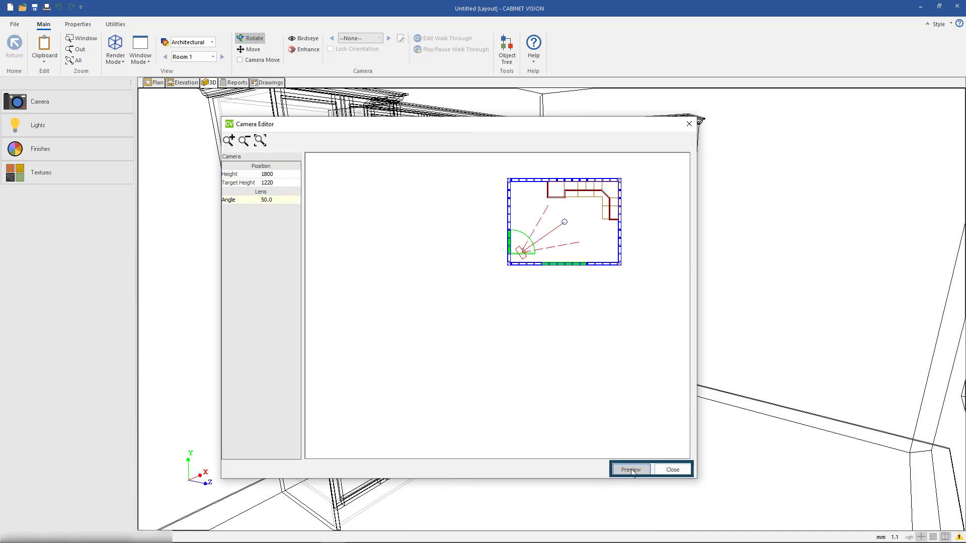
pyautogui.click(668, 470)
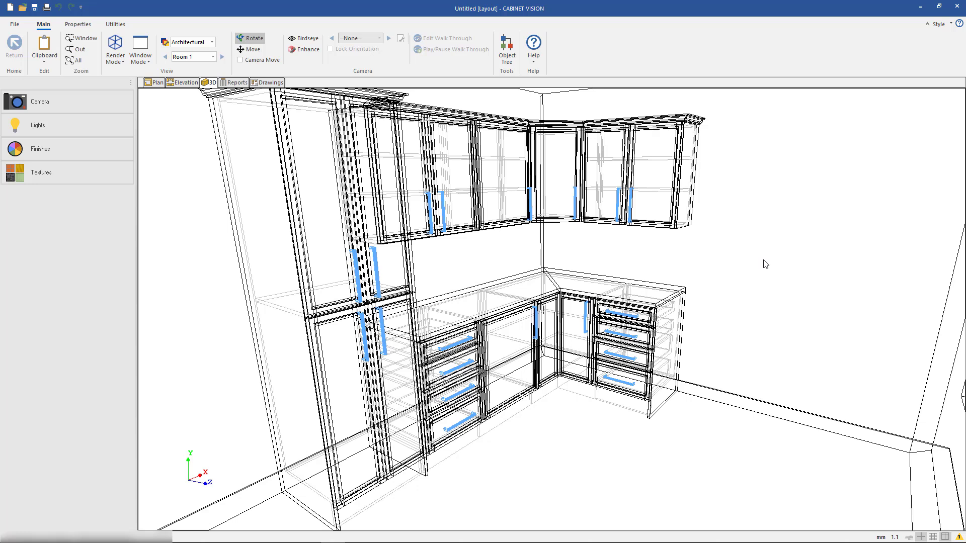
# Save the current camera view as View 1
pyautogui.rightClick(251, 197)
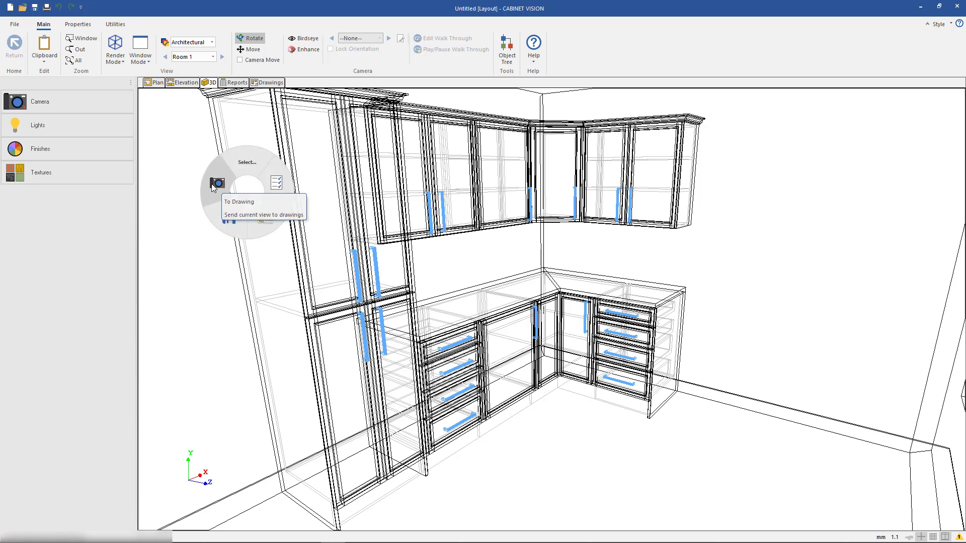
pyautogui.click(220, 215)
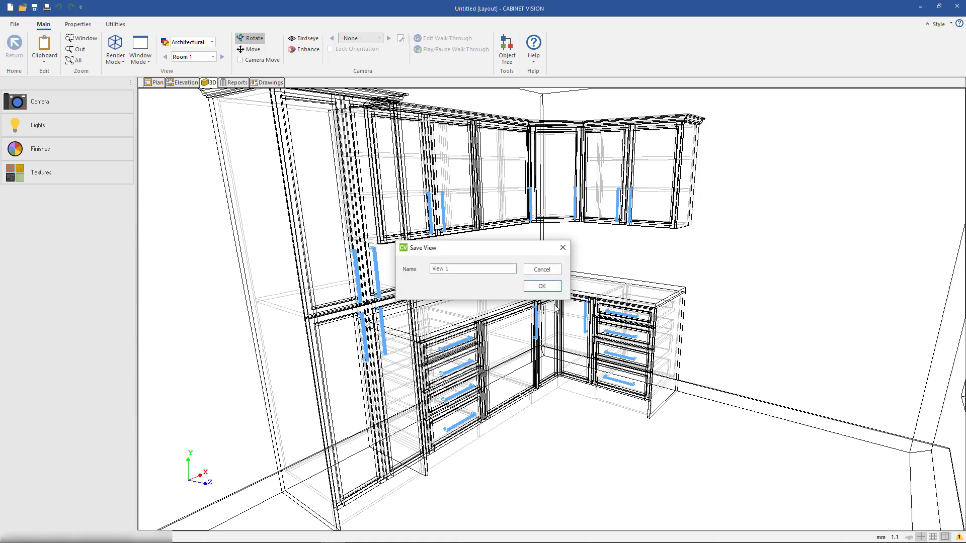
pyautogui.click(541, 285)
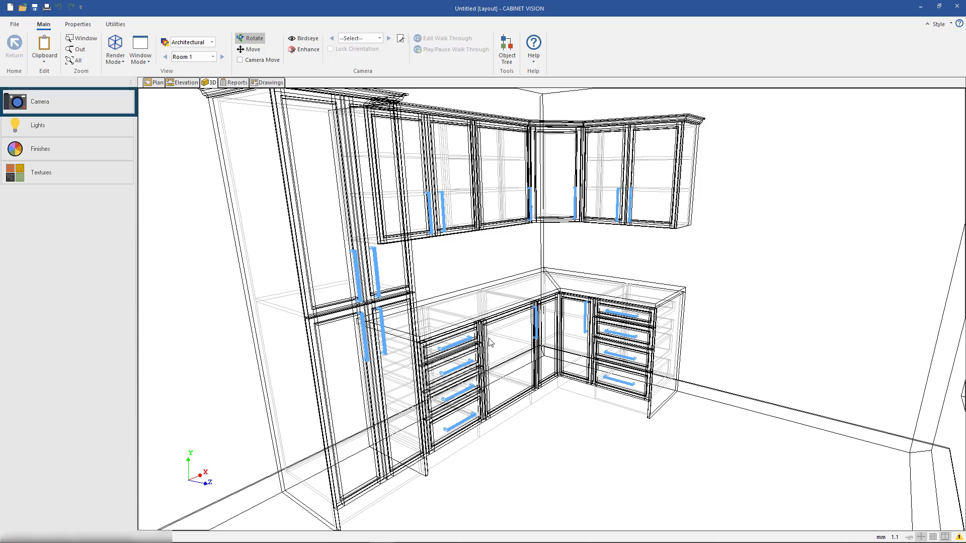
# Move the camera in front of the middle of the window, facing the opposite wall, and apply it to the 3D view
pyautogui.click(119, 102)
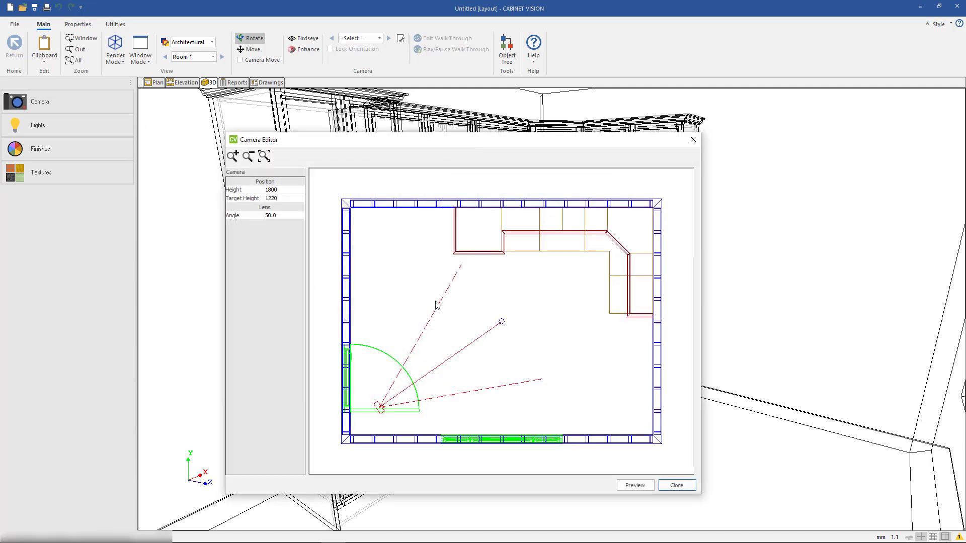
pyautogui.click(502, 426)
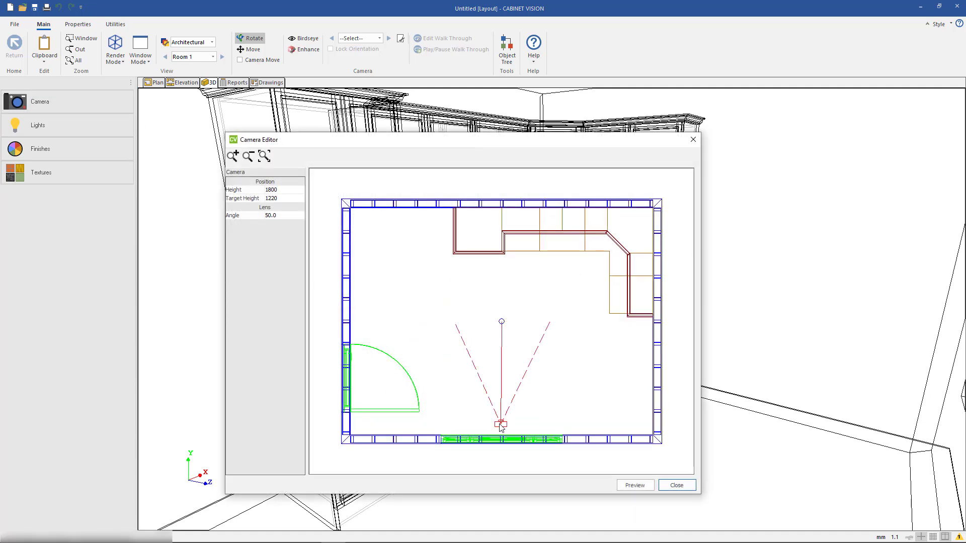
pyautogui.click(631, 485)
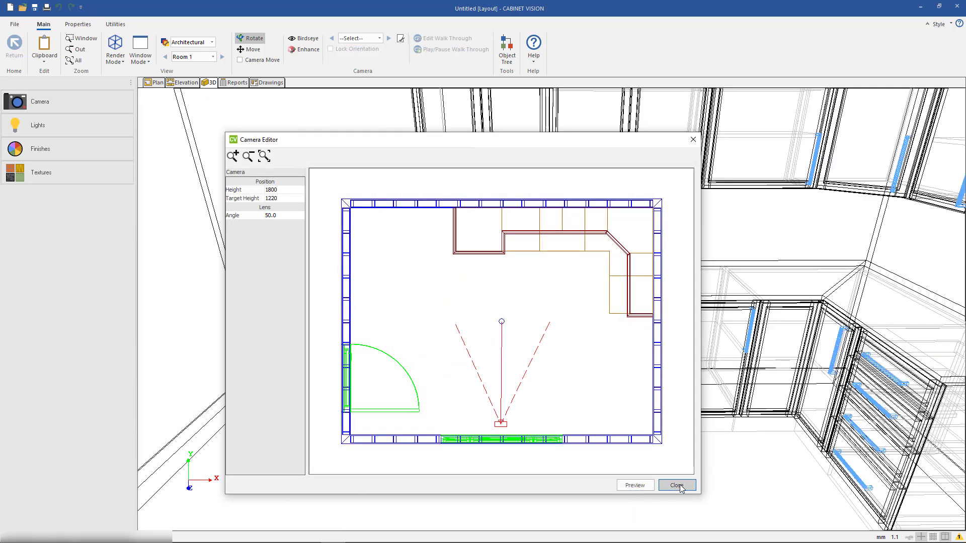
pyautogui.click(677, 484)
# Save the camera view from the window as View 2
pyautogui.rightClick(682, 484)
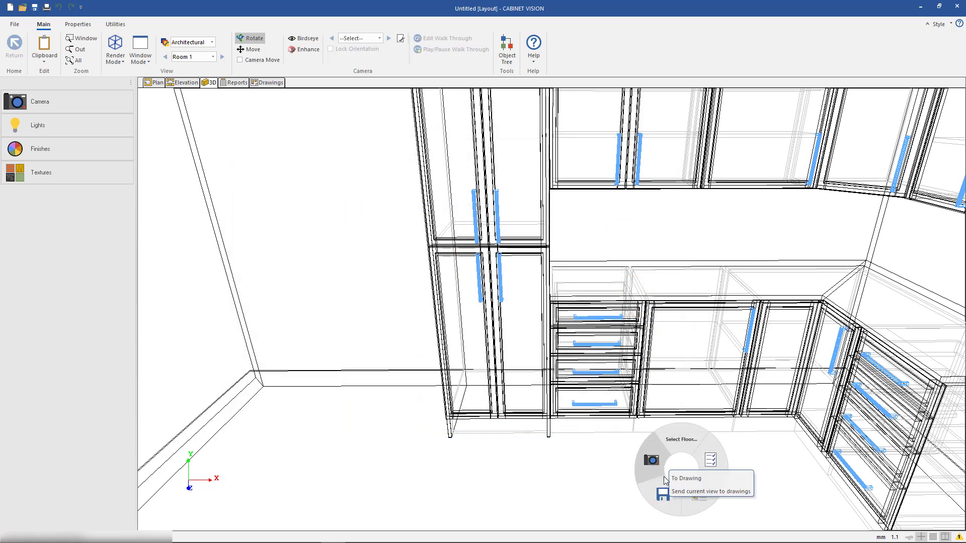
pyautogui.click(664, 495)
pyautogui.click(541, 286)
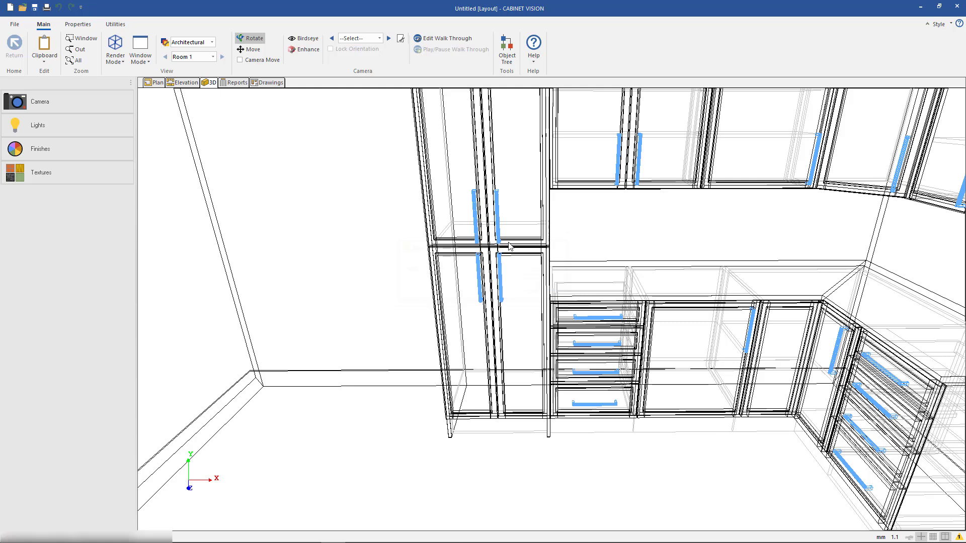
# Compare the saved camera views by recalling View 1, View 2 and View 1 again
pyautogui.click(378, 39)
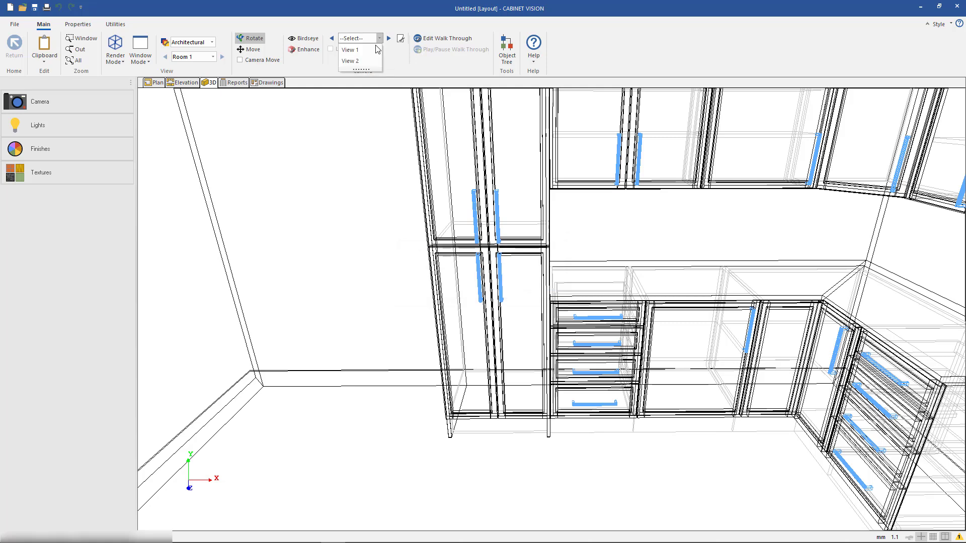
pyautogui.click(372, 50)
pyautogui.click(379, 39)
pyautogui.click(372, 60)
pyautogui.click(379, 38)
pyautogui.click(372, 50)
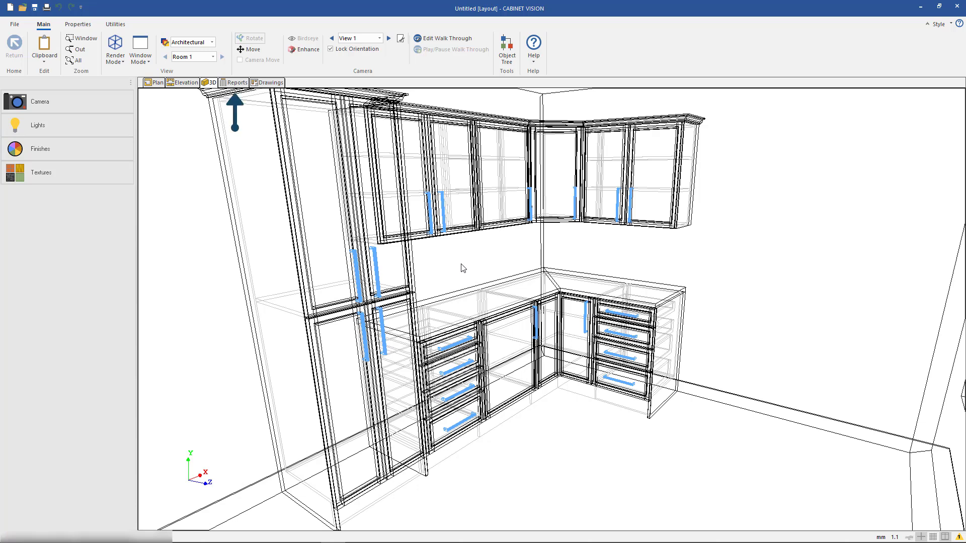
# Add a Std Upper, an Upper Filler and a 90 Upper Filler to the room's cabinet list in Order Entry
pyautogui.click(234, 83)
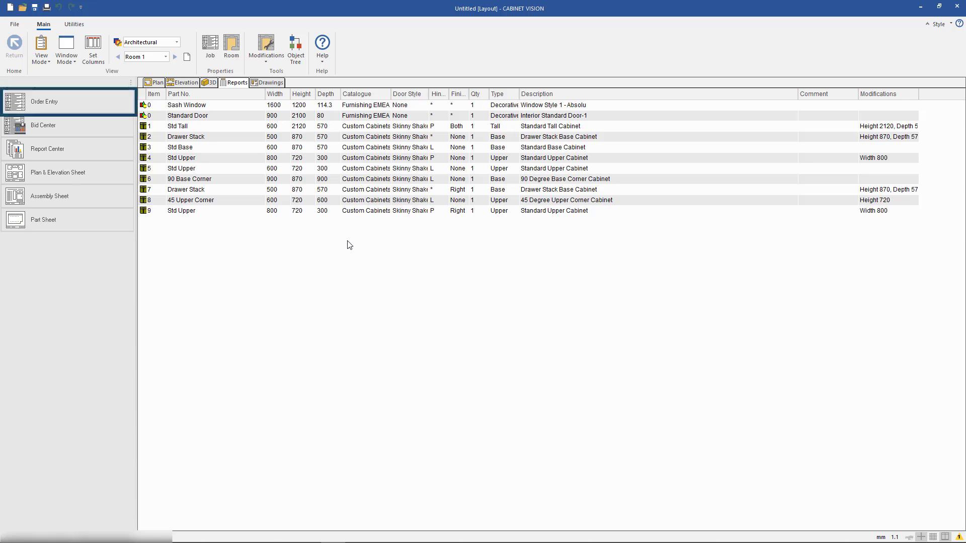
pyautogui.click(114, 105)
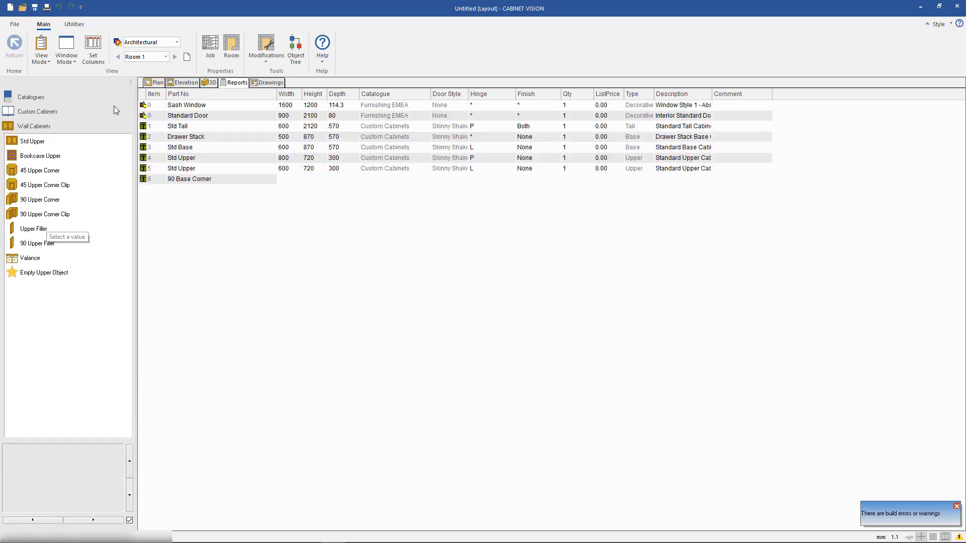
pyautogui.click(66, 141)
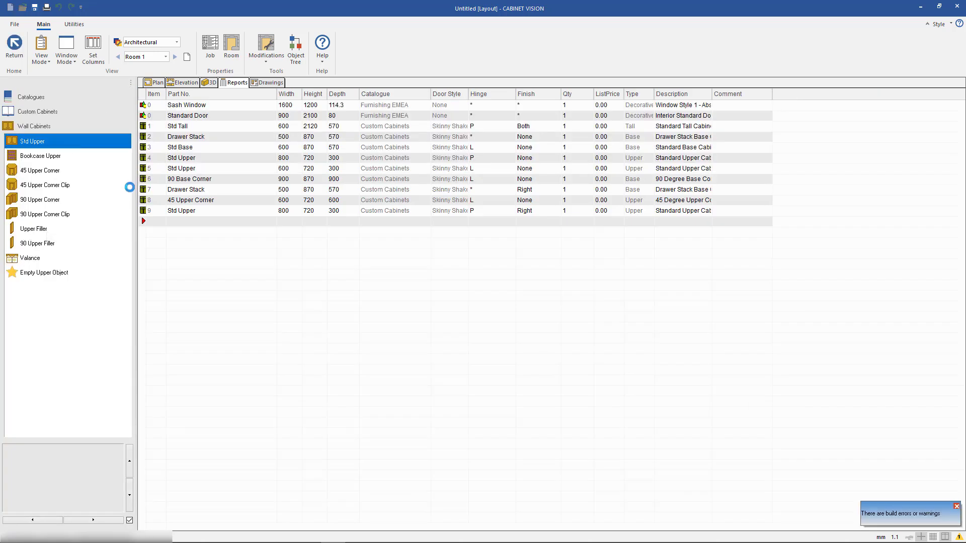
pyautogui.click(200, 226)
pyautogui.click(75, 228)
pyautogui.click(187, 254)
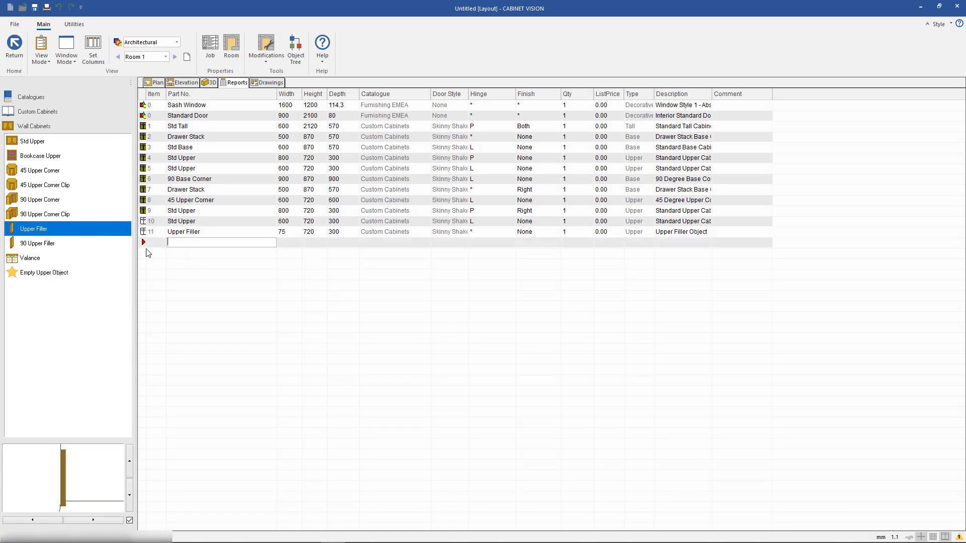
pyautogui.click(75, 244)
pyautogui.click(198, 258)
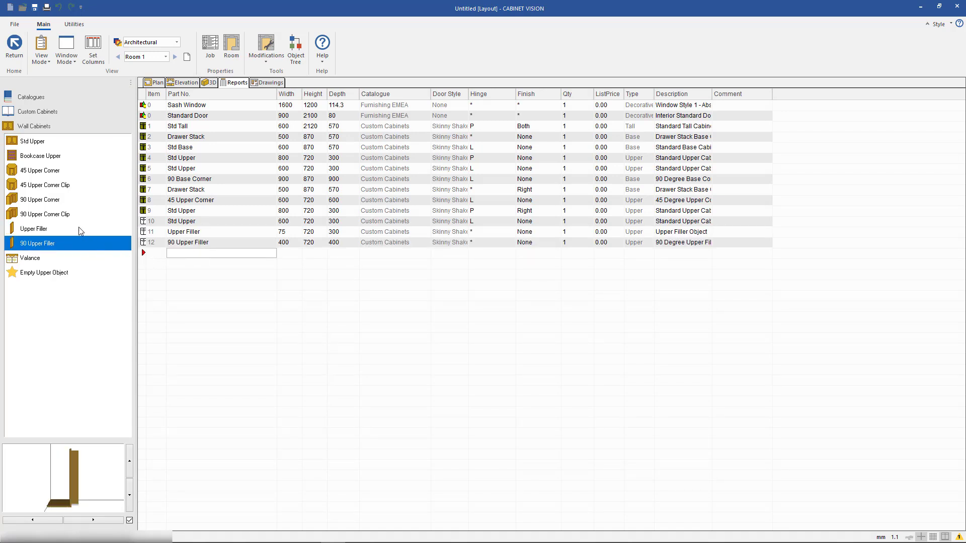
# Add a 45 Upper Corner to the room's cabinet list in Order Entry and switch the reports view to Order
pyautogui.click(61, 171)
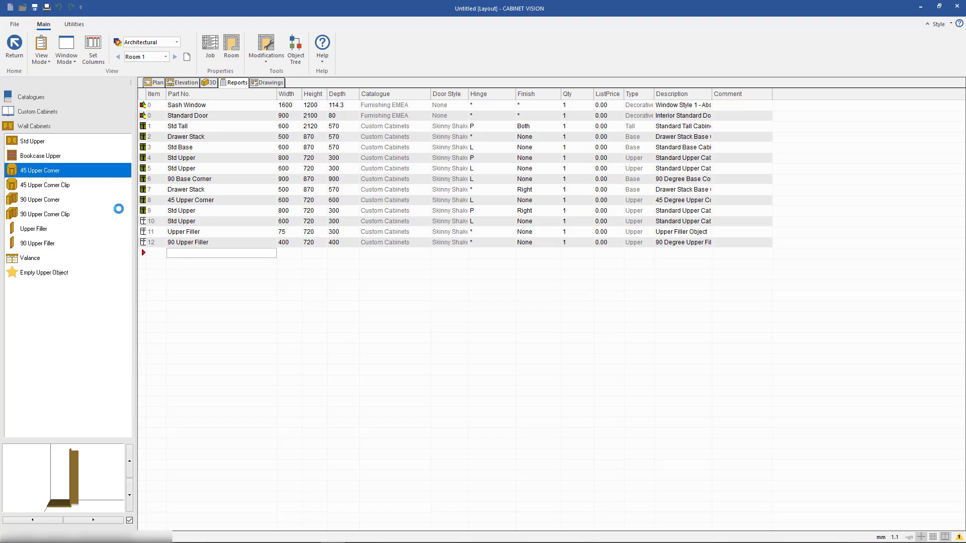
pyautogui.click(208, 254)
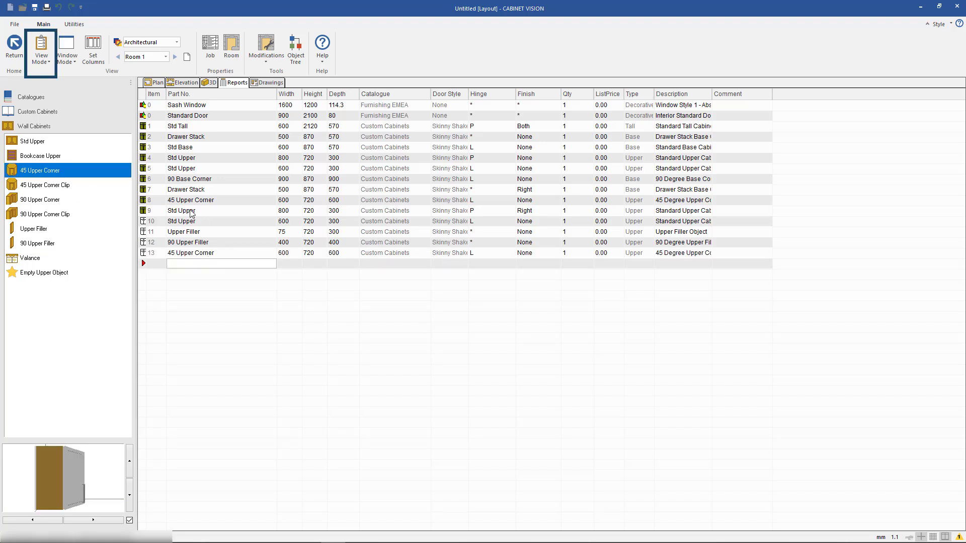
pyautogui.click(43, 61)
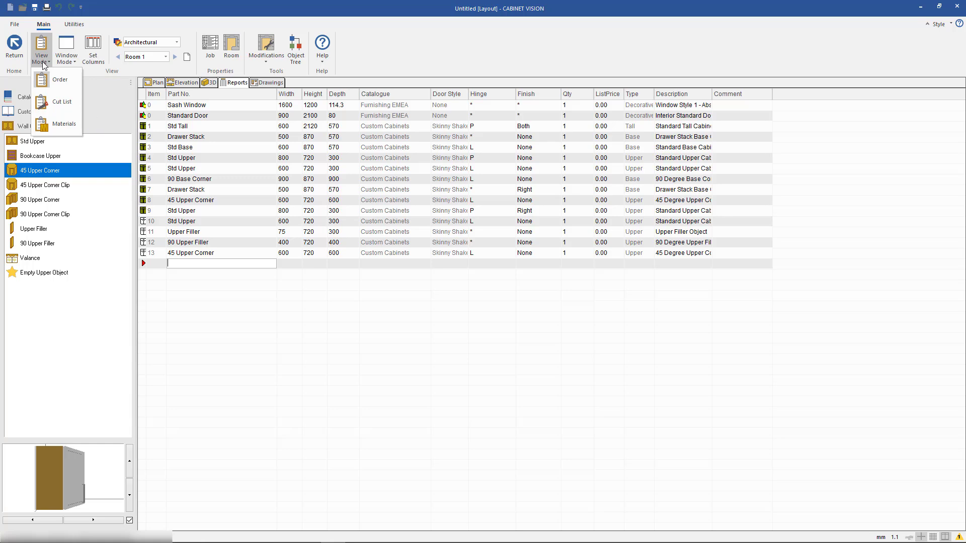
pyautogui.click(64, 78)
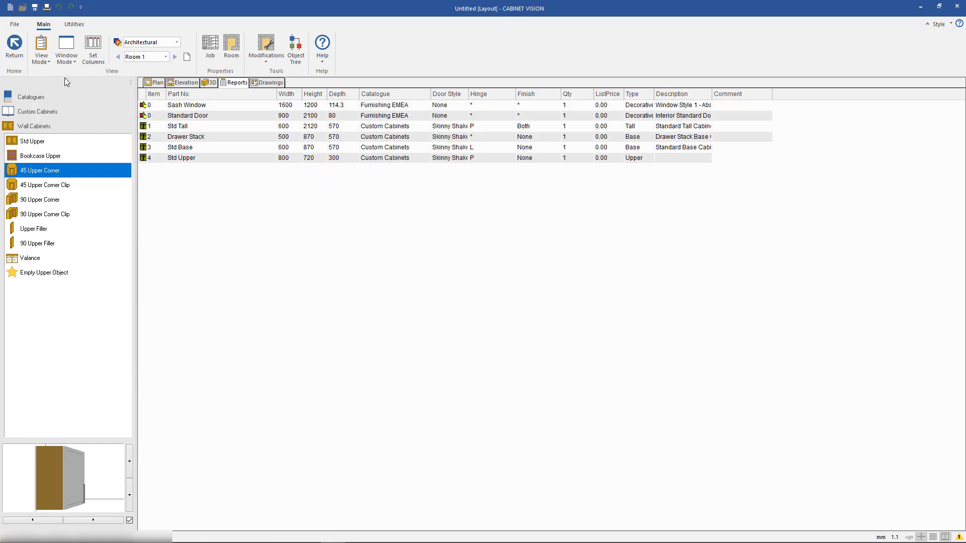
# Review the job's Cut List and Materials reports and return to the Order report
pyautogui.click(44, 59)
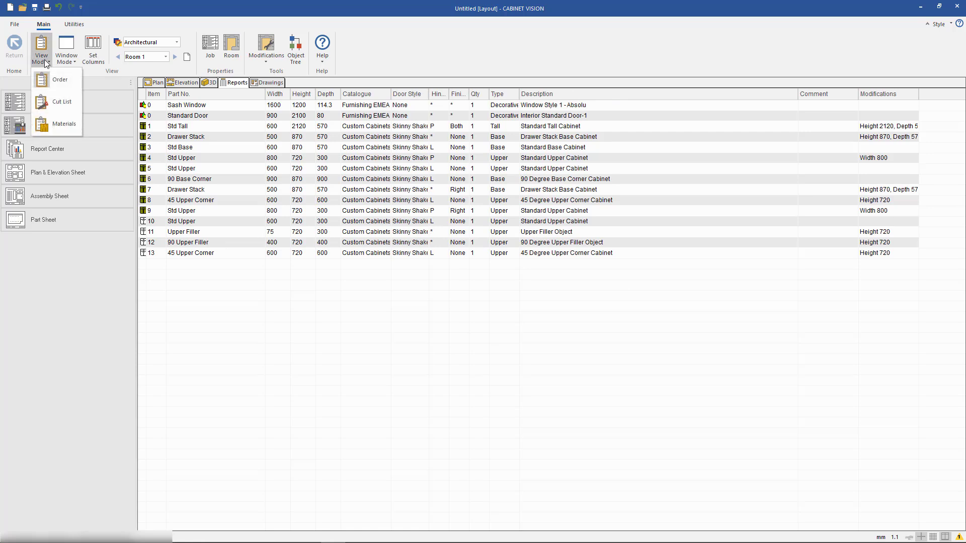
pyautogui.click(68, 103)
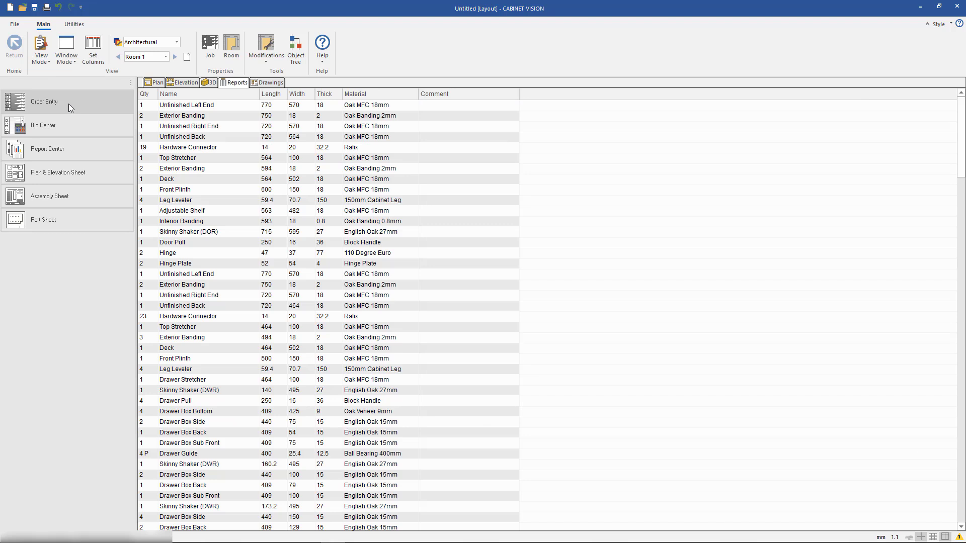
pyautogui.click(43, 57)
pyautogui.click(61, 123)
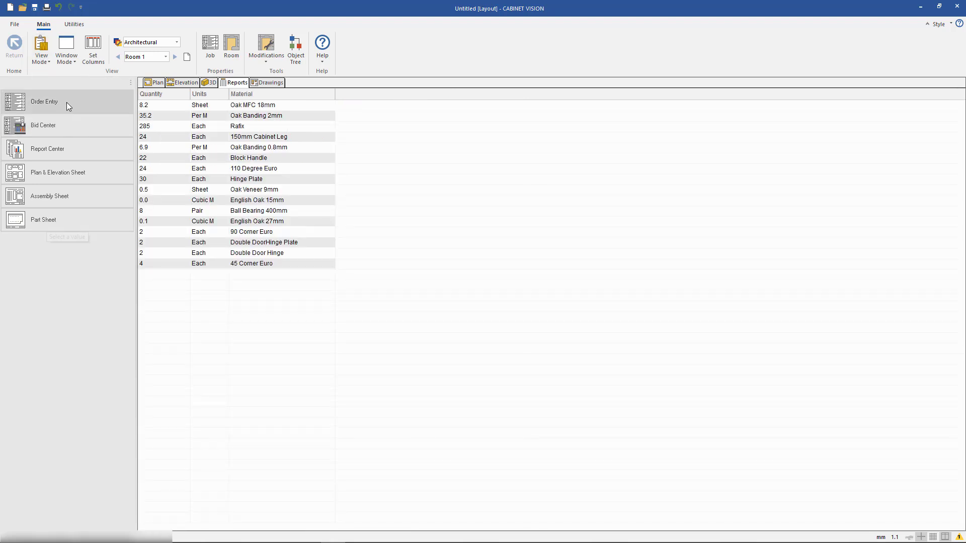
pyautogui.click(41, 53)
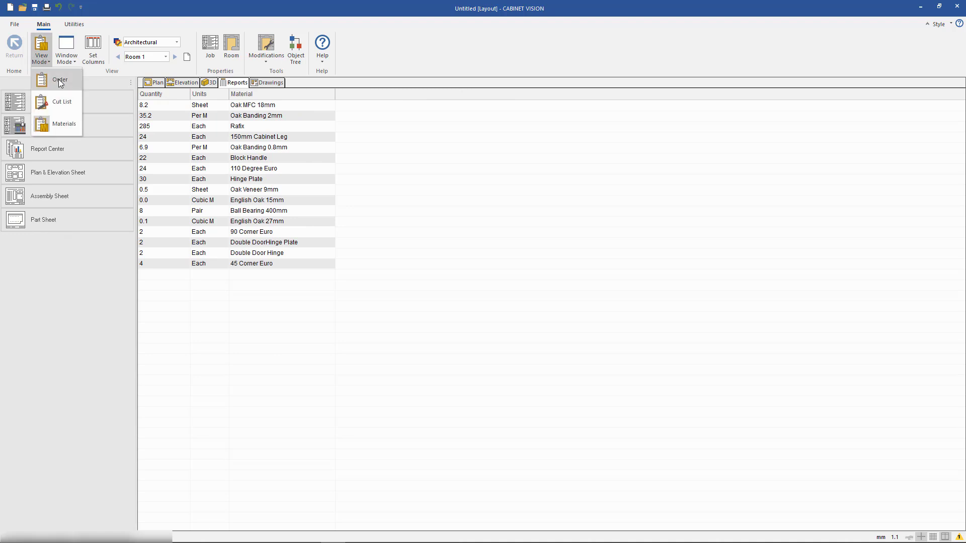
pyautogui.click(59, 80)
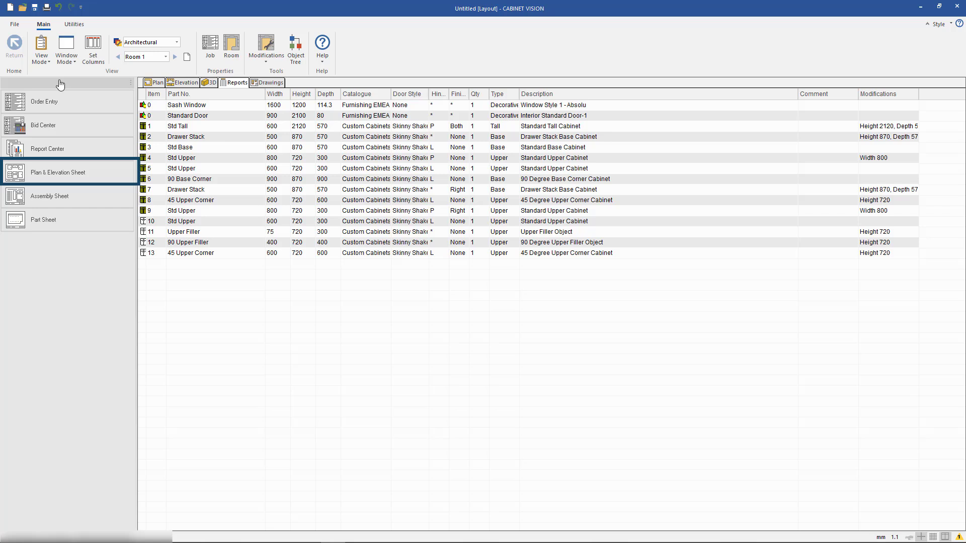
# Send the floor plan and all four wall elevations of the entire job to drawing sheets
pyautogui.click(110, 172)
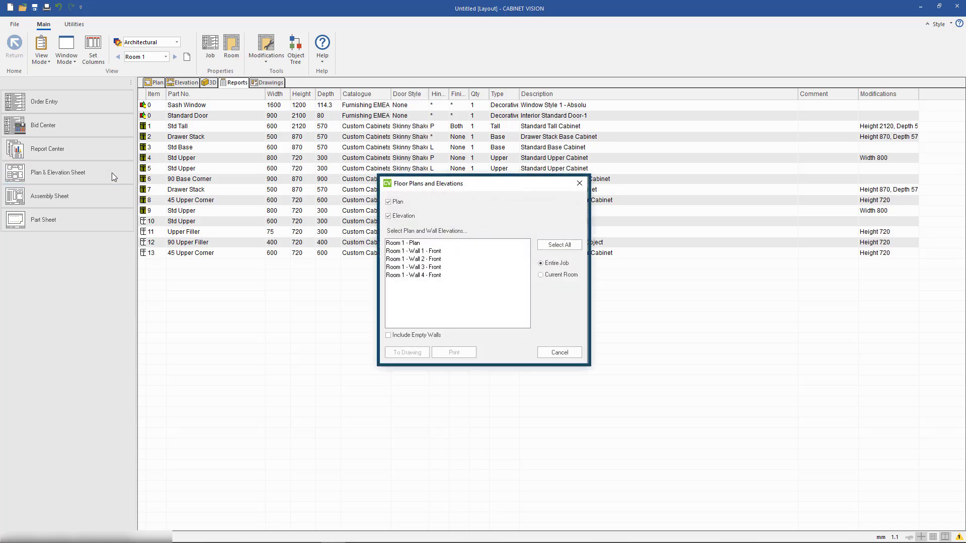
pyautogui.click(559, 245)
pyautogui.click(406, 351)
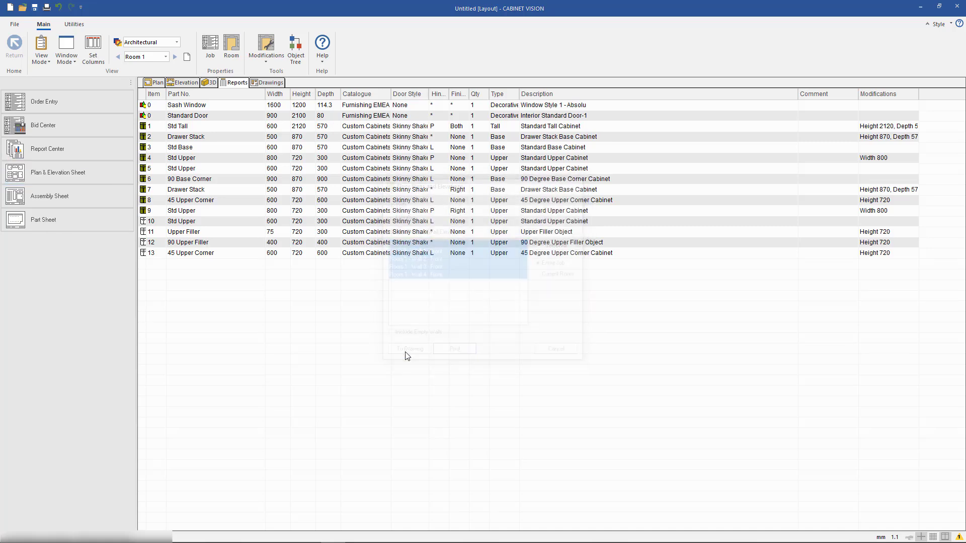
pyautogui.click(503, 331)
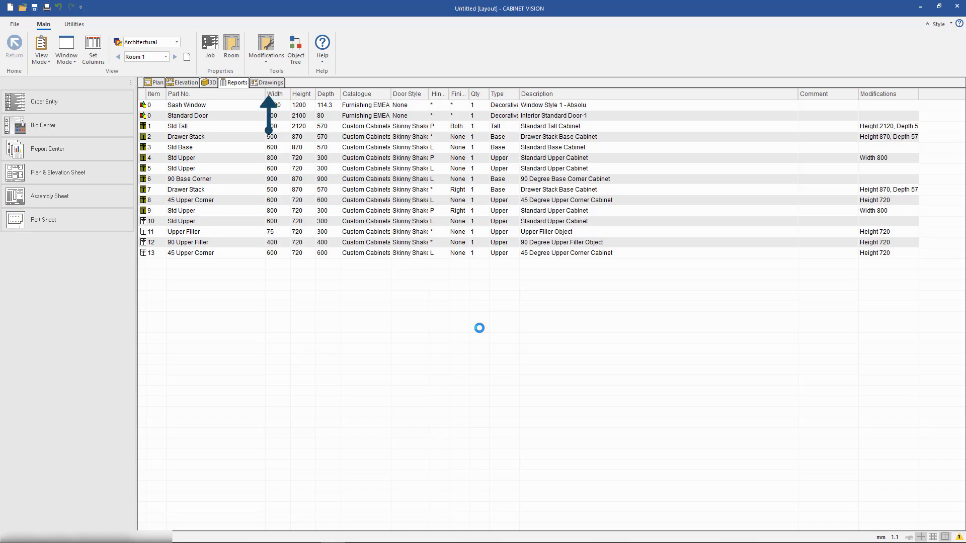
# Look through the drawing sheets from Sheet 1 past the Room 1 plan to the Wall 1 elevation
pyautogui.click(275, 84)
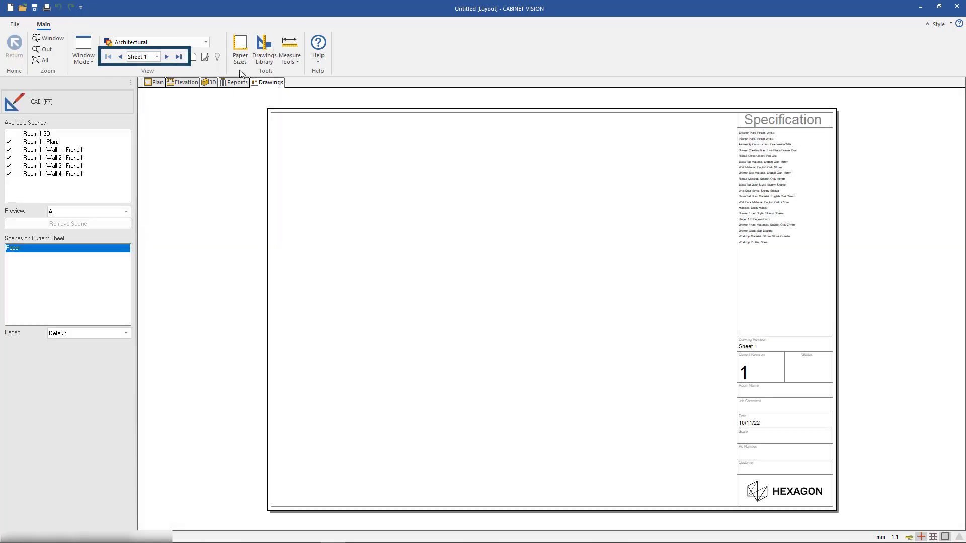
pyautogui.click(166, 56)
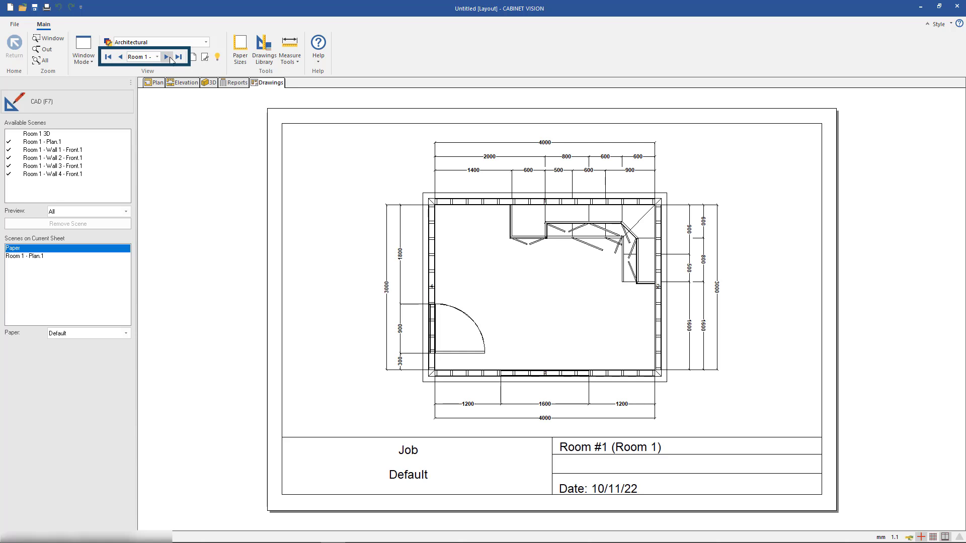
pyautogui.click(166, 56)
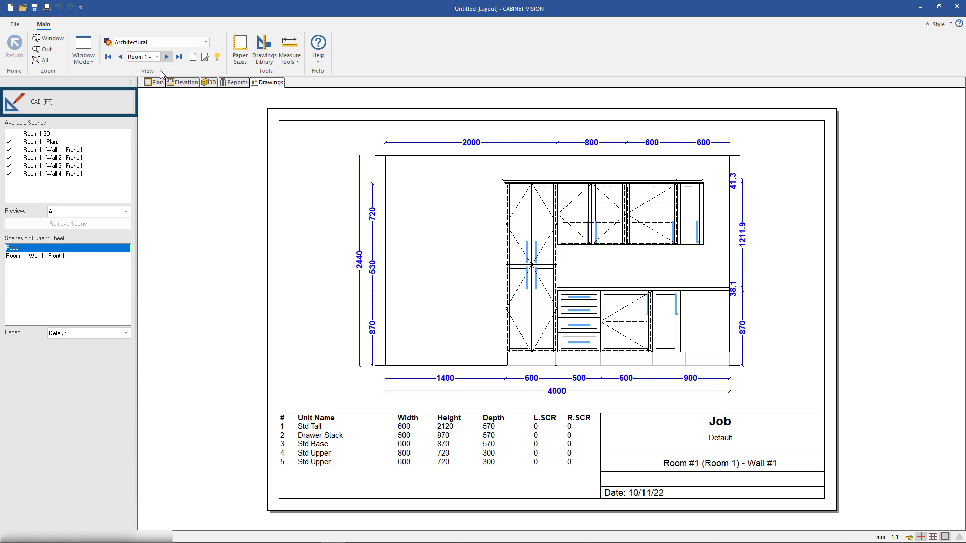
# In CAD mode, draw a horizontal line across the left border of the Wall 1 elevation sheet
pyautogui.click(111, 103)
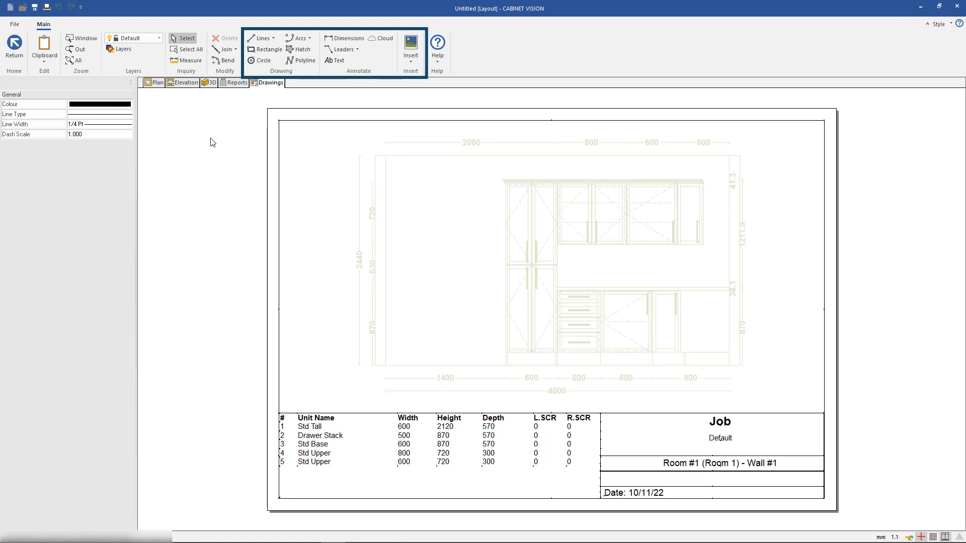
pyautogui.click(254, 39)
pyautogui.click(228, 217)
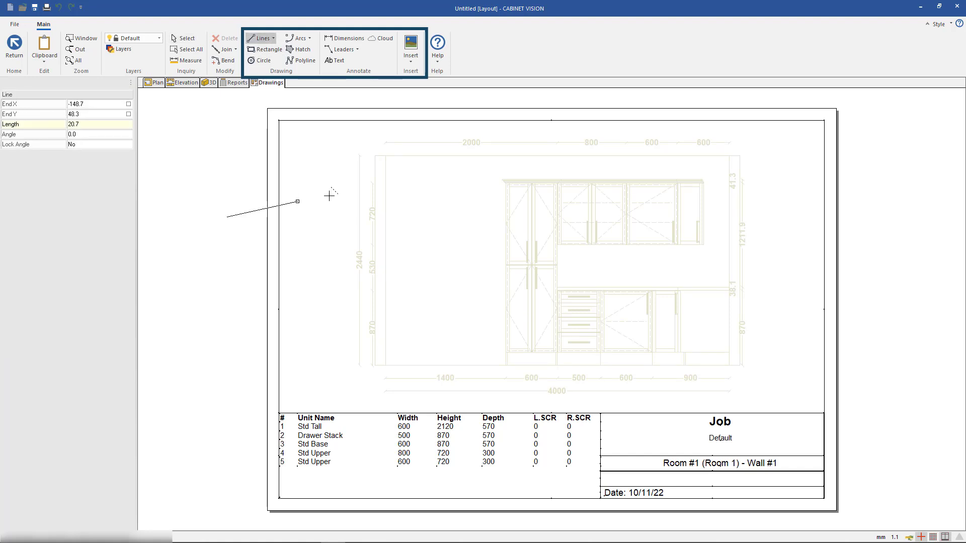
pyautogui.click(338, 216)
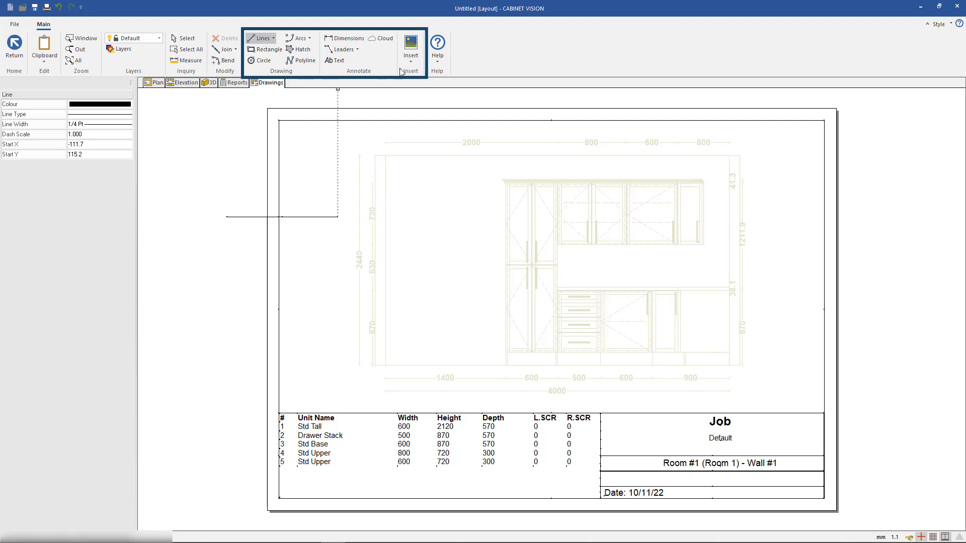
# Check which content can be inserted on the drawing sheet and go back to the room's plan view
pyautogui.click(415, 60)
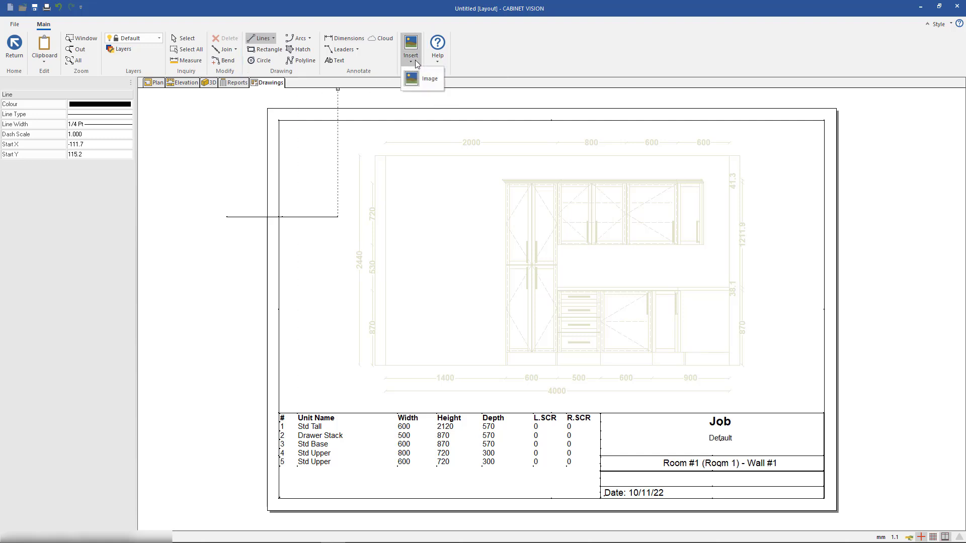
pyautogui.click(461, 59)
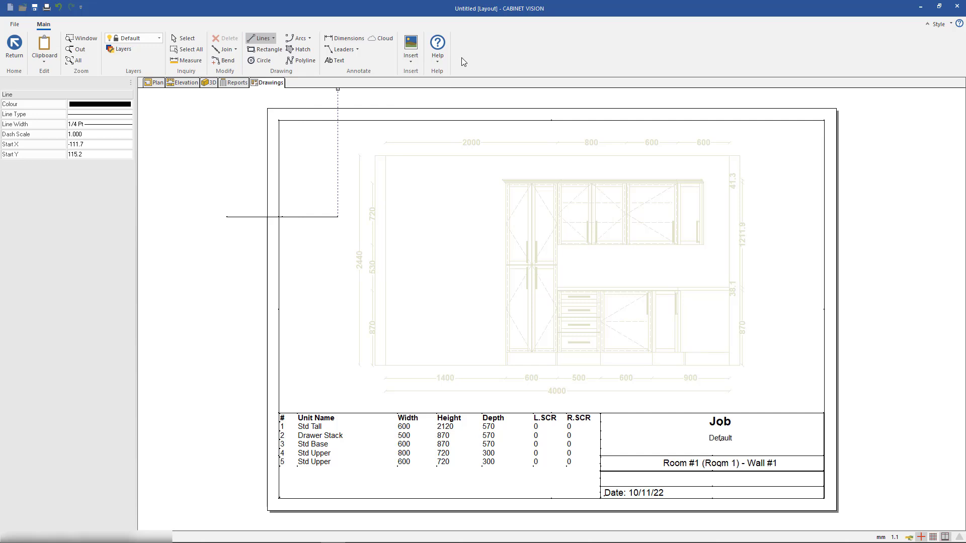
pyautogui.click(156, 83)
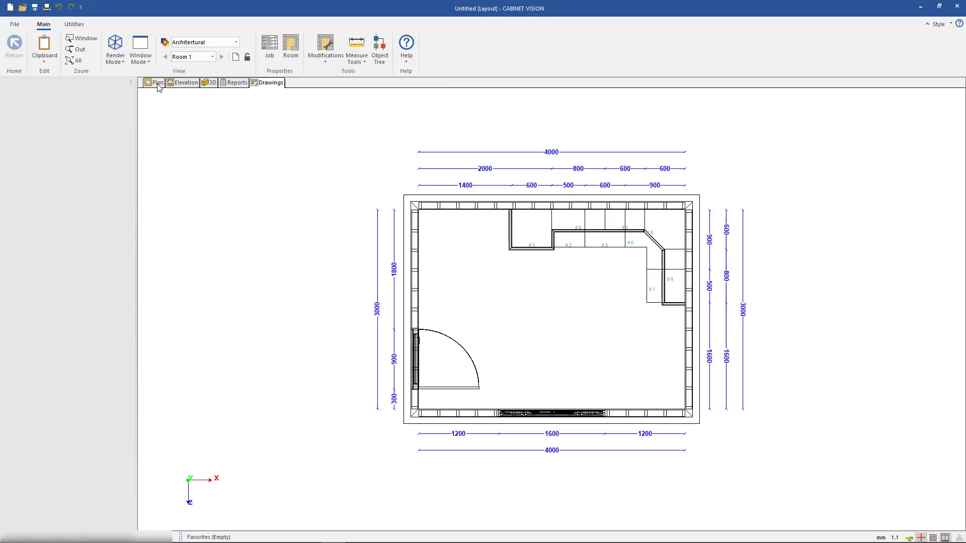